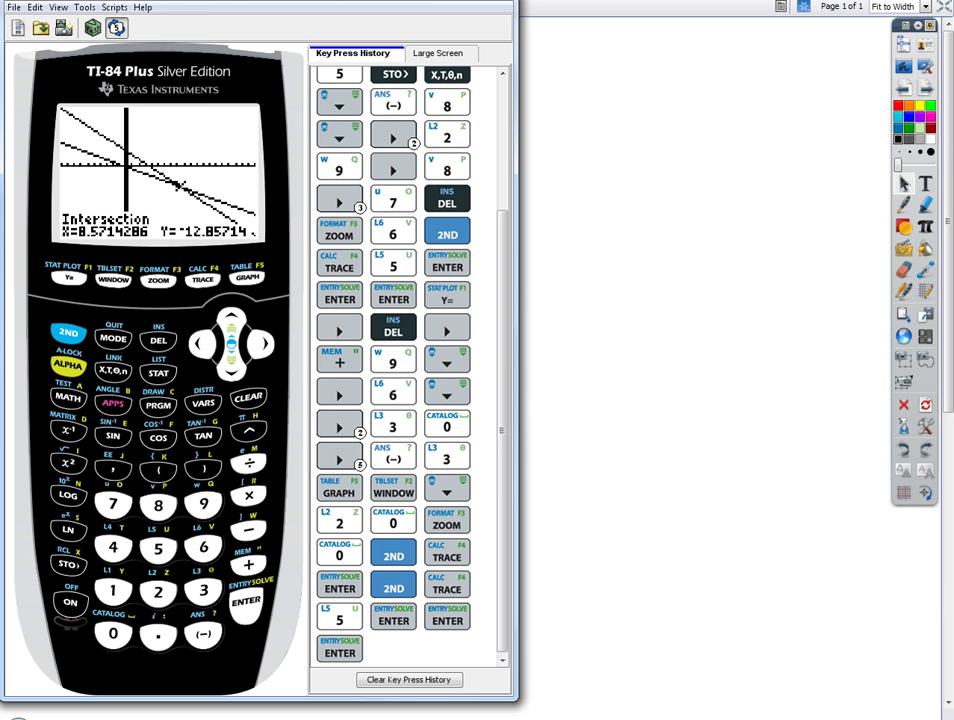
Hide the calculator's key press history and set its window to stay always in front
{"action": "left_click", "coordinate": [58, 7]}
{"action": "left_click", "coordinate": [110, 23]}
{"action": "left_click", "coordinate": [58, 7]}
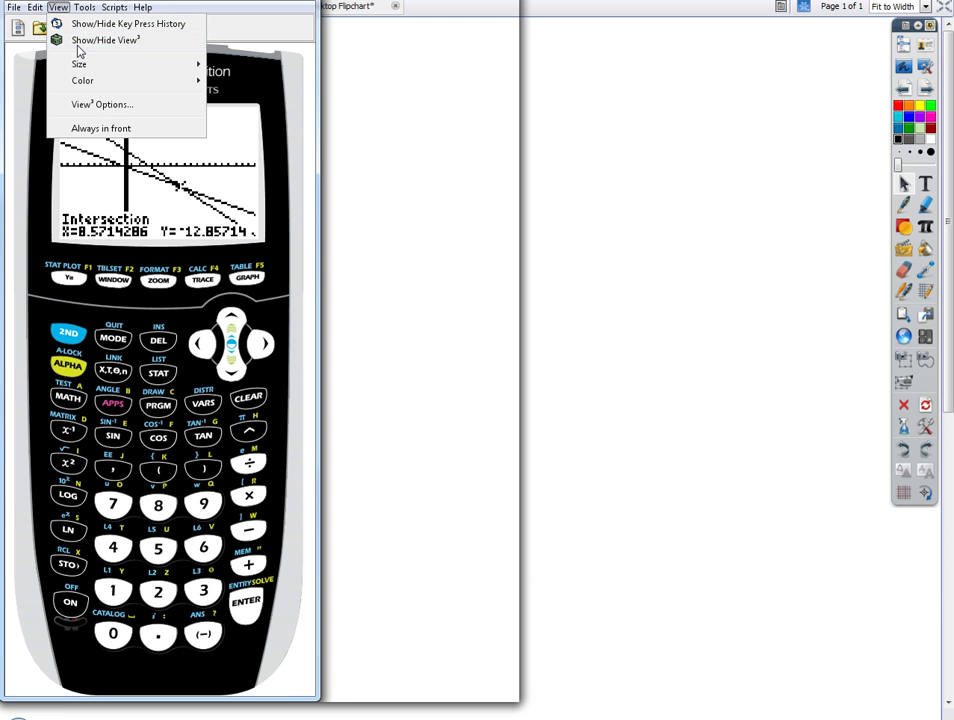
{"action": "mouse_move", "coordinate": [190, 66]}
{"action": "left_click", "coordinate": [250, 97]}
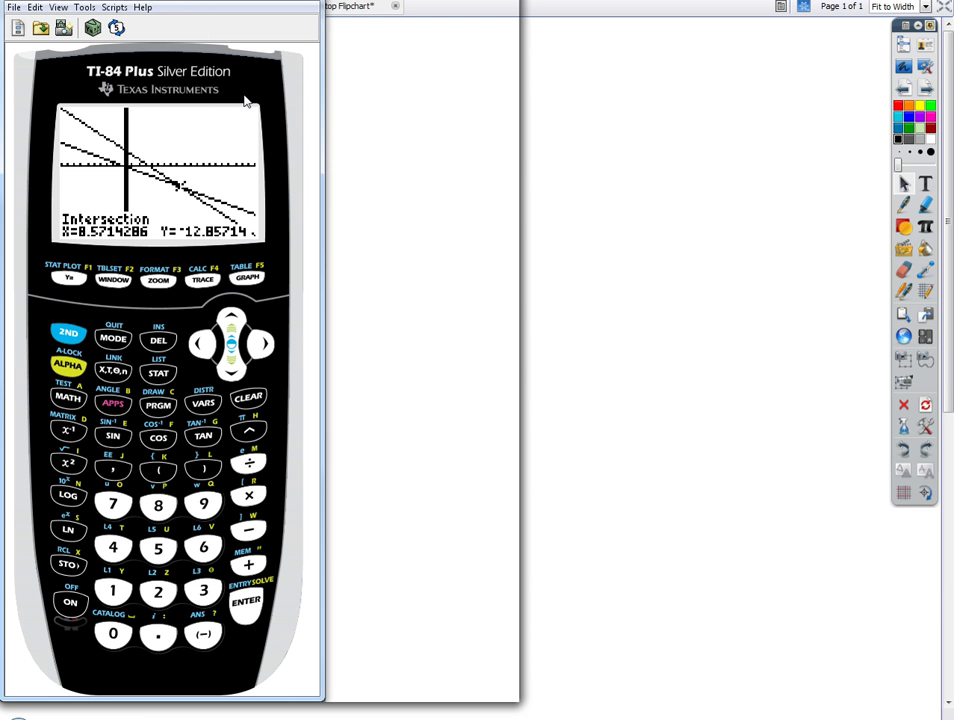
{"action": "left_click", "coordinate": [58, 7]}
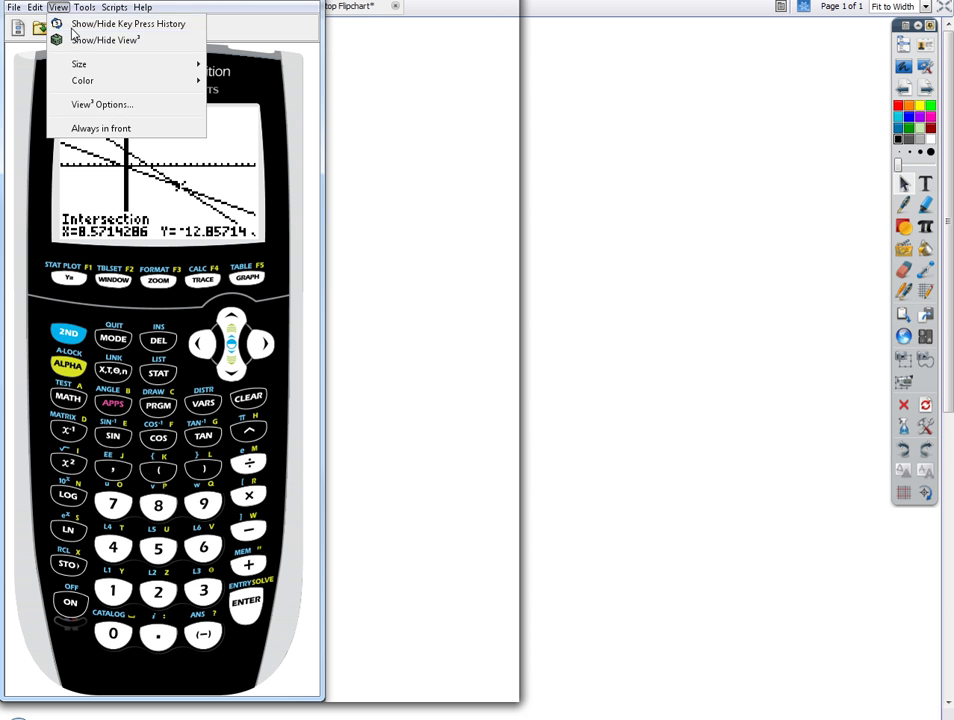
{"action": "left_click", "coordinate": [126, 132]}
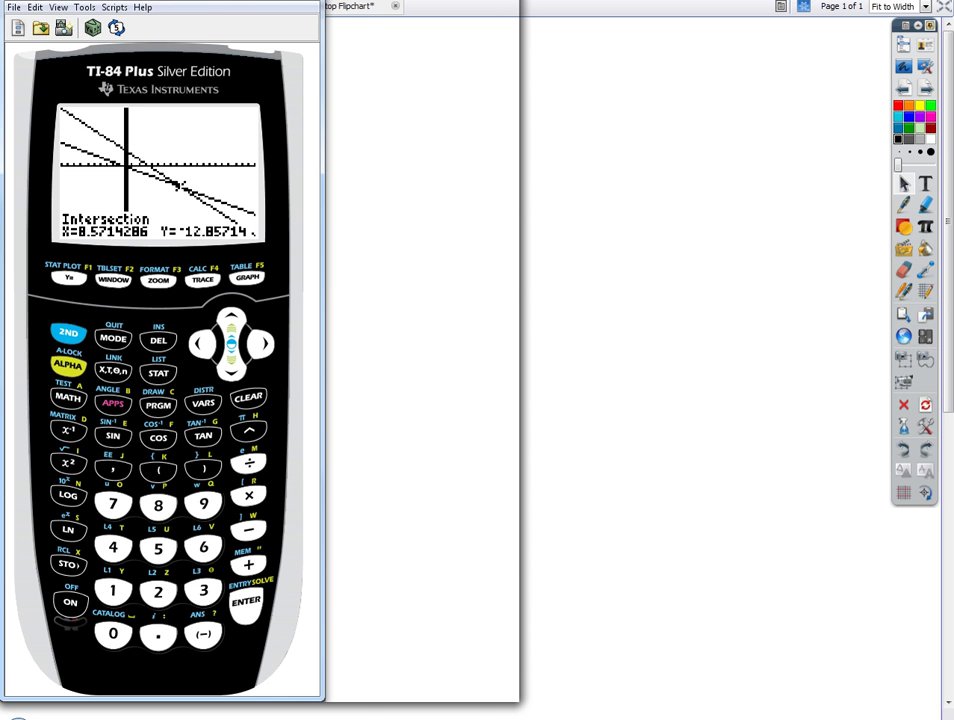
Move the calculator clear of the flipchart page's writing area and clear the intersection result from its graph
{"action": "left_click_drag", "start_coordinate": [250, 1], "coordinate": [791, 2]}
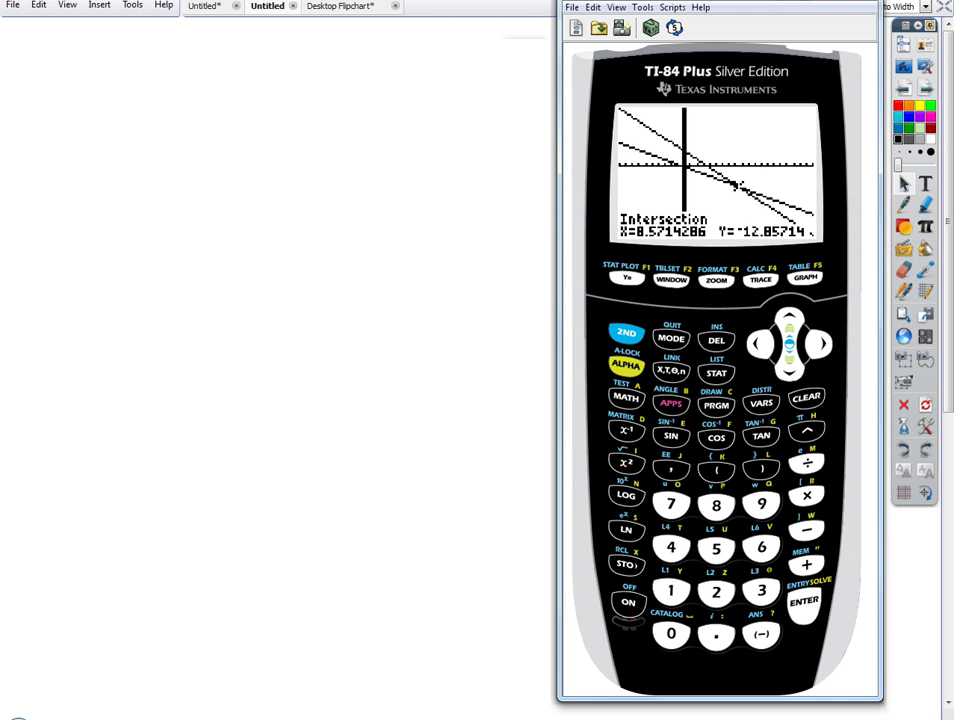
{"action": "left_click", "coordinate": [808, 397]}
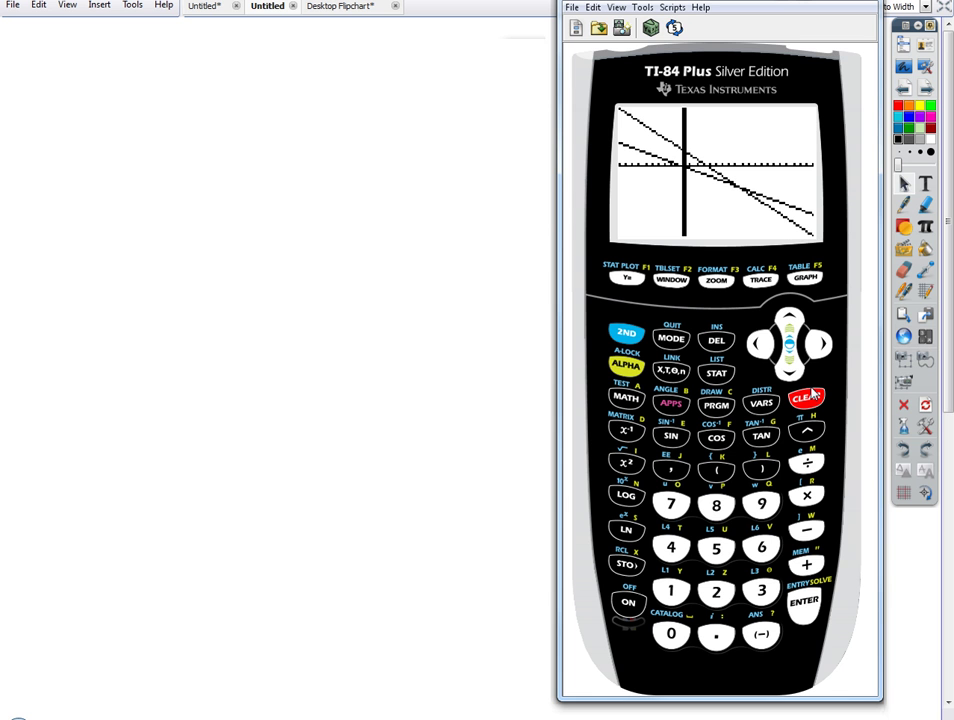
With the black pen, handwrite "Find values of x when" and "y = -3" beneath it on the flipchart page
{"action": "left_click", "coordinate": [898, 141]}
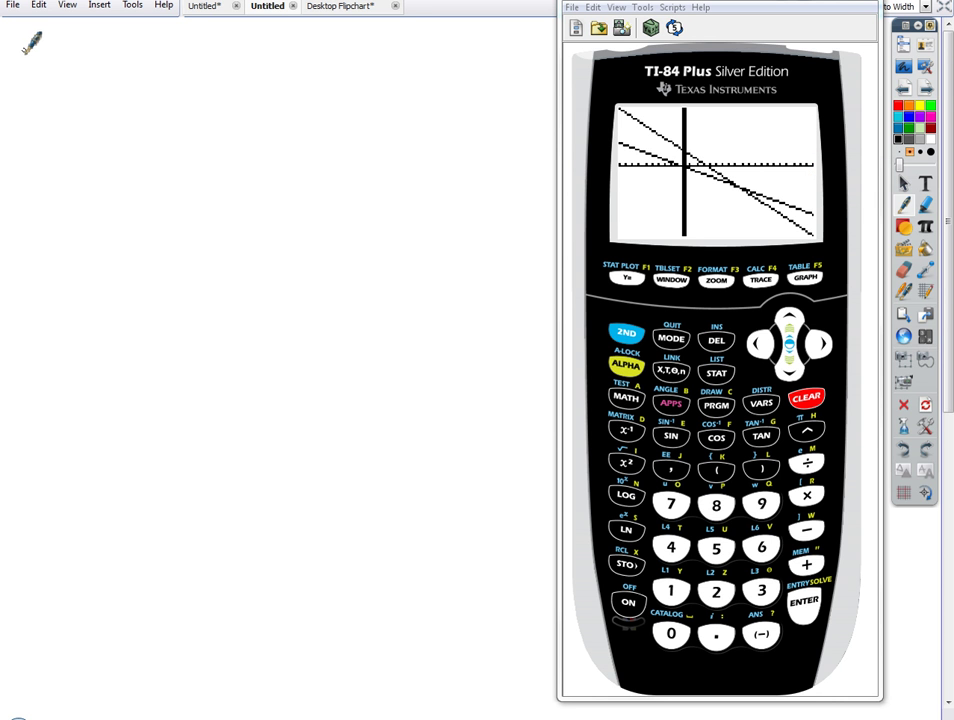
{"action": "mouse_move", "coordinate": [19, 74]}
{"action": "left_mouse_down"}
{"action": "mouse_move", "coordinate": [44, 44]}
{"action": "mouse_move", "coordinate": [36, 57]}
{"action": "mouse_move", "coordinate": [49, 72]}
{"action": "mouse_move", "coordinate": [103, 72]}
{"action": "mouse_move", "coordinate": [168, 52]}
{"action": "mouse_move", "coordinate": [188, 72]}
{"action": "left_mouse_up"}
{"action": "mouse_move", "coordinate": [199, 46]}
{"action": "left_mouse_down"}
{"action": "mouse_move", "coordinate": [197, 72]}
{"action": "mouse_move", "coordinate": [224, 57]}
{"action": "mouse_move", "coordinate": [245, 70]}
{"action": "left_mouse_up"}
{"action": "mouse_move", "coordinate": [262, 56]}
{"action": "left_mouse_down"}
{"action": "mouse_move", "coordinate": [250, 70]}
{"action": "mouse_move", "coordinate": [328, 56]}
{"action": "mouse_move", "coordinate": [384, 68]}
{"action": "mouse_move", "coordinate": [355, 71]}
{"action": "left_mouse_up"}
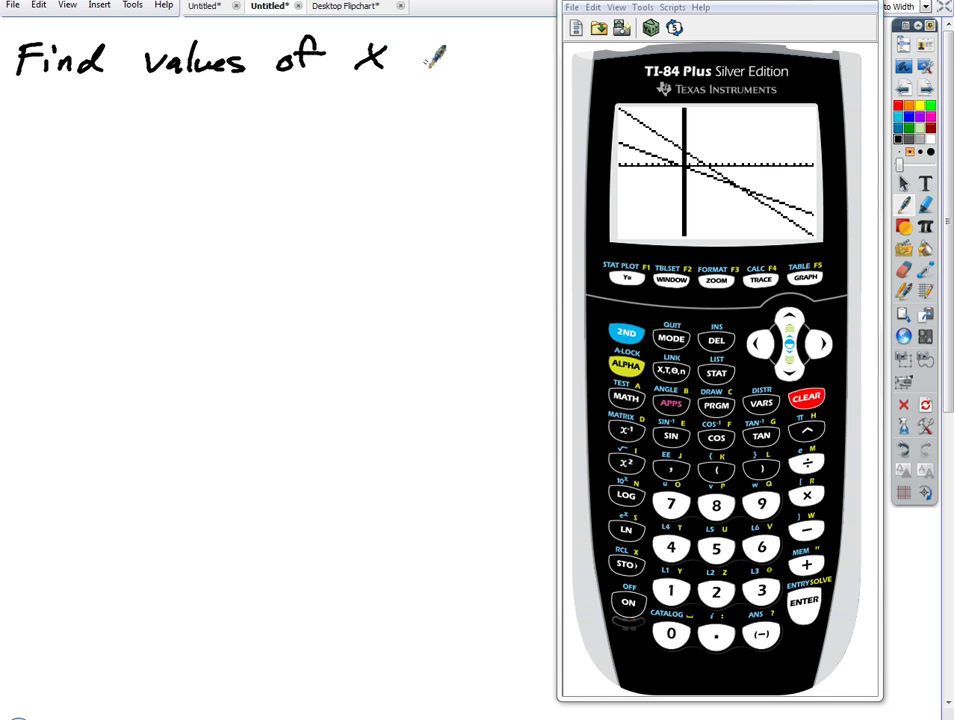
{"action": "mouse_move", "coordinate": [428, 55]}
{"action": "left_mouse_down"}
{"action": "mouse_move", "coordinate": [443, 68]}
{"action": "mouse_move", "coordinate": [503, 62]}
{"action": "mouse_move", "coordinate": [505, 80]}
{"action": "left_mouse_up"}
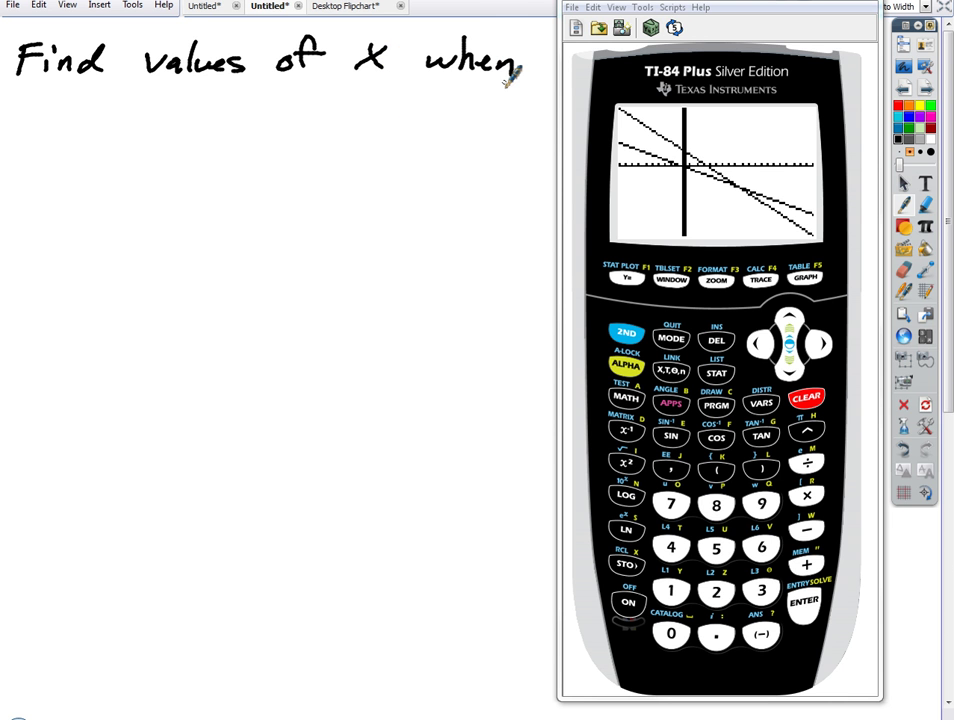
{"action": "mouse_move", "coordinate": [24, 128]}
{"action": "left_mouse_down"}
{"action": "mouse_move", "coordinate": [44, 152]}
{"action": "mouse_move", "coordinate": [35, 176]}
{"action": "left_mouse_up"}
{"action": "mouse_move", "coordinate": [62, 134]}
{"action": "left_mouse_down"}
{"action": "mouse_move", "coordinate": [130, 133]}
{"action": "mouse_move", "coordinate": [152, 148]}
{"action": "left_mouse_up"}
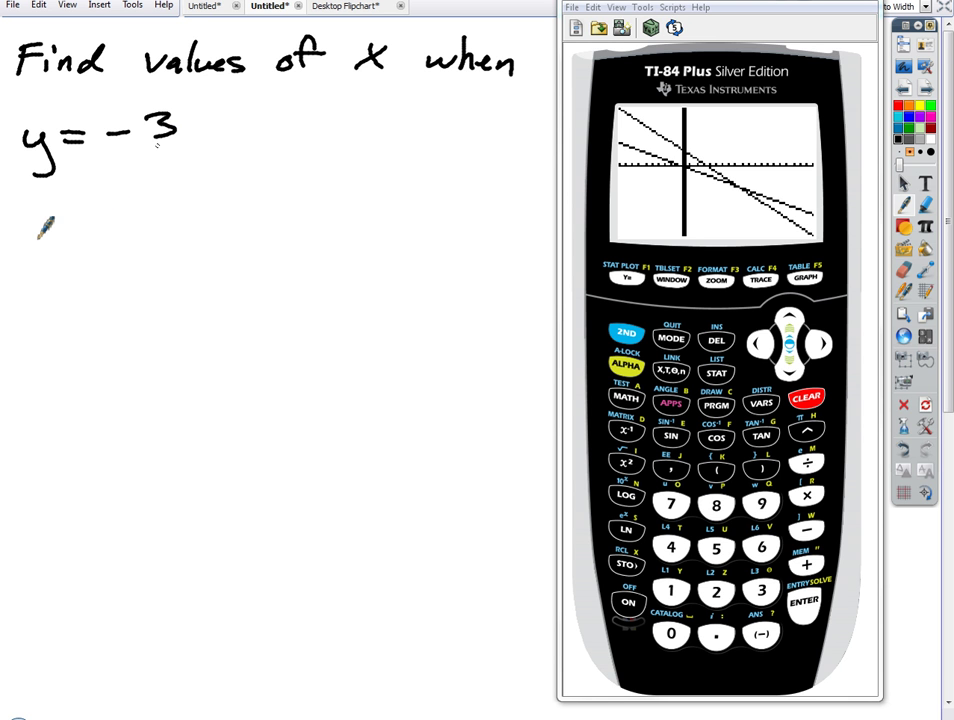
Handwrite the equation y = -2/3|x+3| + 4 below y = -3
{"action": "mouse_move", "coordinate": [22, 224]}
{"action": "left_mouse_down"}
{"action": "mouse_move", "coordinate": [44, 244]}
{"action": "mouse_move", "coordinate": [36, 268]}
{"action": "left_mouse_up"}
{"action": "left_click_drag", "start_coordinate": [62, 229], "coordinate": [84, 227]}
{"action": "mouse_move", "coordinate": [62, 238]}
{"action": "left_mouse_down"}
{"action": "mouse_move", "coordinate": [155, 220]}
{"action": "mouse_move", "coordinate": [136, 252]}
{"action": "left_mouse_up"}
{"action": "mouse_move", "coordinate": [174, 189]}
{"action": "left_mouse_down"}
{"action": "mouse_move", "coordinate": [172, 252]}
{"action": "mouse_move", "coordinate": [203, 235]}
{"action": "left_mouse_up"}
{"action": "mouse_move", "coordinate": [203, 212]}
{"action": "left_mouse_down"}
{"action": "mouse_move", "coordinate": [184, 236]}
{"action": "mouse_move", "coordinate": [232, 222]}
{"action": "left_mouse_up"}
{"action": "mouse_move", "coordinate": [222, 212]}
{"action": "left_mouse_down"}
{"action": "mouse_move", "coordinate": [222, 233]}
{"action": "mouse_move", "coordinate": [240, 234]}
{"action": "left_mouse_up"}
{"action": "mouse_move", "coordinate": [268, 188]}
{"action": "left_mouse_down"}
{"action": "mouse_move", "coordinate": [267, 250]}
{"action": "mouse_move", "coordinate": [300, 223]}
{"action": "left_mouse_up"}
{"action": "mouse_move", "coordinate": [291, 213]}
{"action": "left_mouse_down"}
{"action": "mouse_move", "coordinate": [291, 235]}
{"action": "mouse_move", "coordinate": [326, 214]}
{"action": "mouse_move", "coordinate": [340, 223]}
{"action": "left_mouse_up"}
{"action": "left_click_drag", "start_coordinate": [338, 193], "coordinate": [337, 240]}
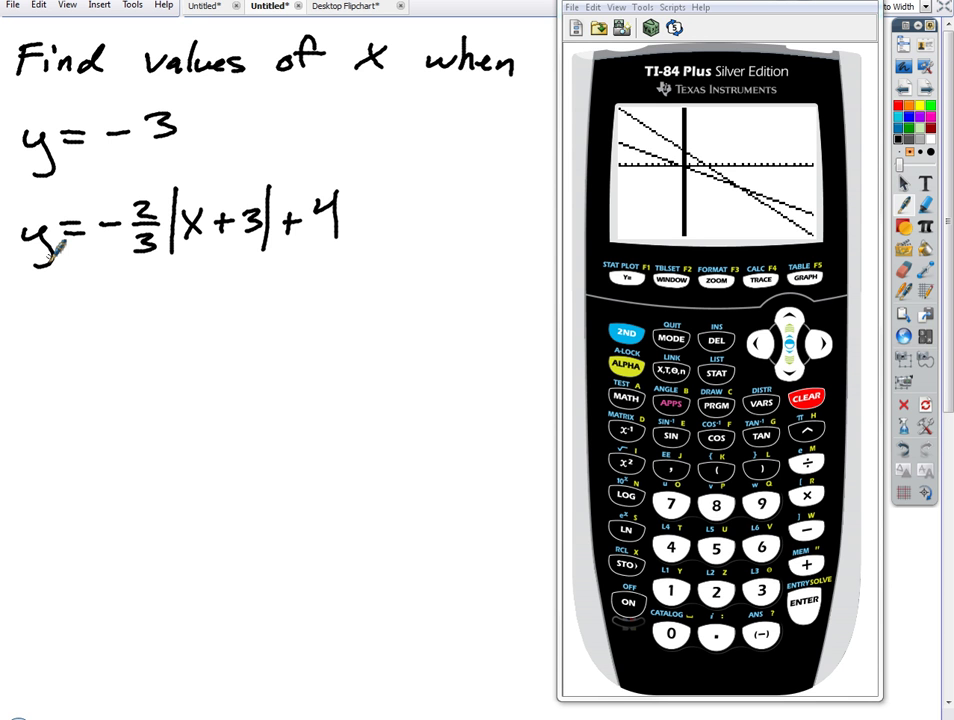
Clear the existing Y1 and Y2 functions in the calculator's equation editor and return to Y1
{"action": "left_click", "coordinate": [628, 280]}
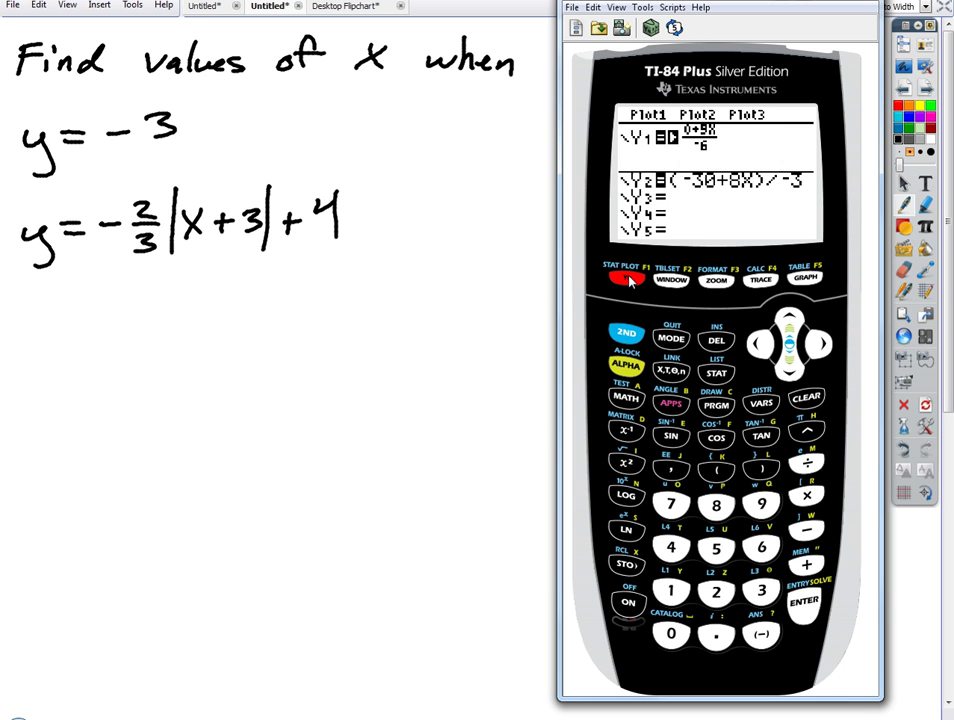
{"action": "left_click", "coordinate": [815, 348]}
{"action": "left_click", "coordinate": [803, 398]}
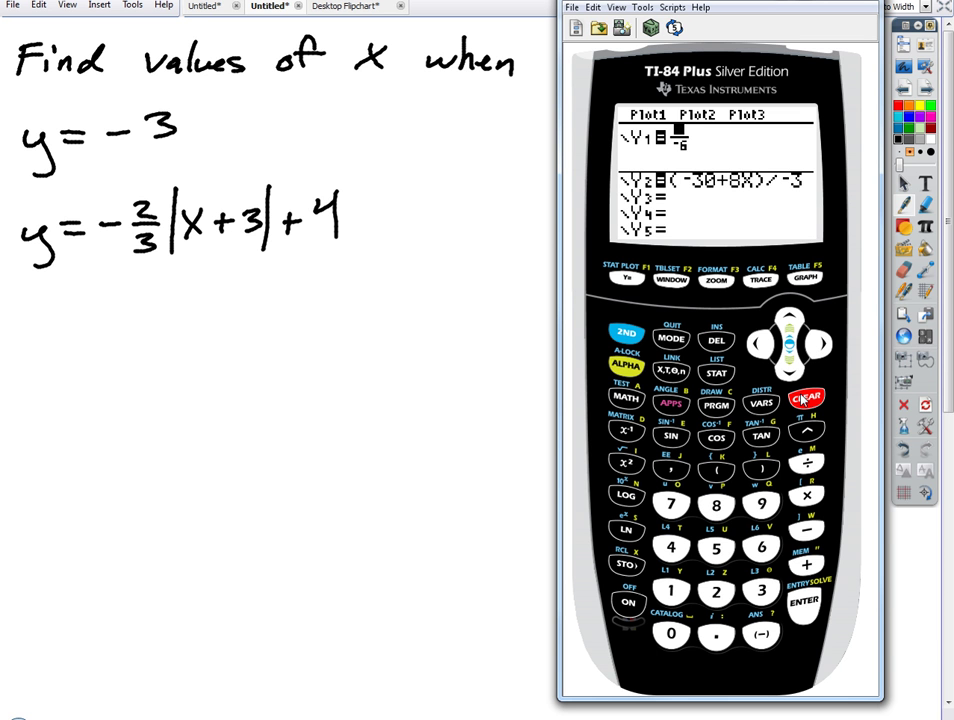
{"action": "left_click", "coordinate": [803, 398]}
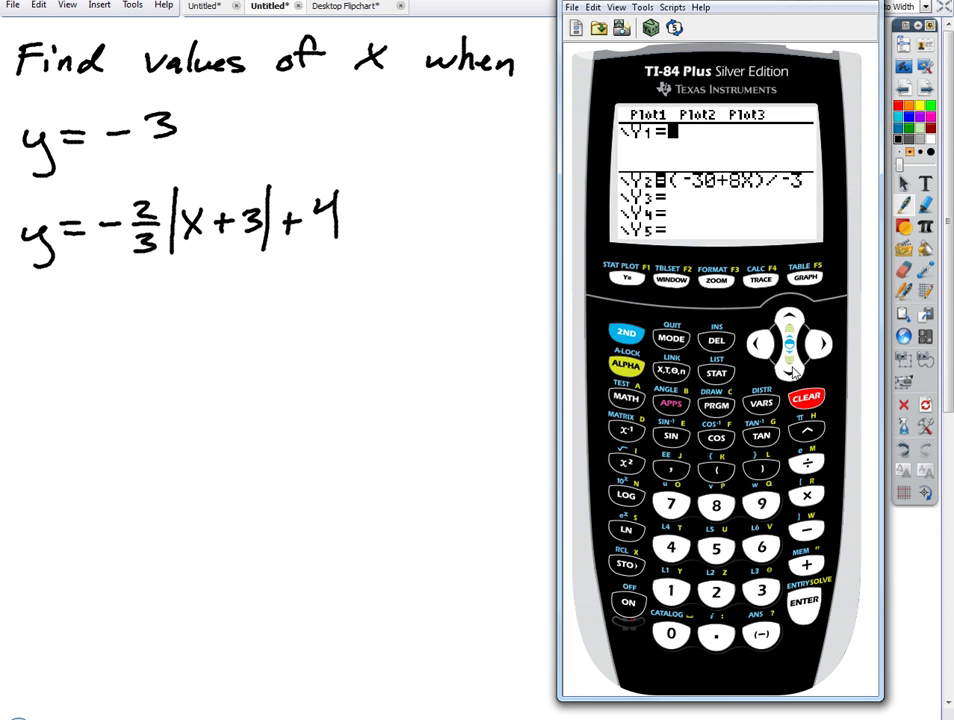
{"action": "left_click", "coordinate": [787, 370]}
{"action": "left_click", "coordinate": [801, 397]}
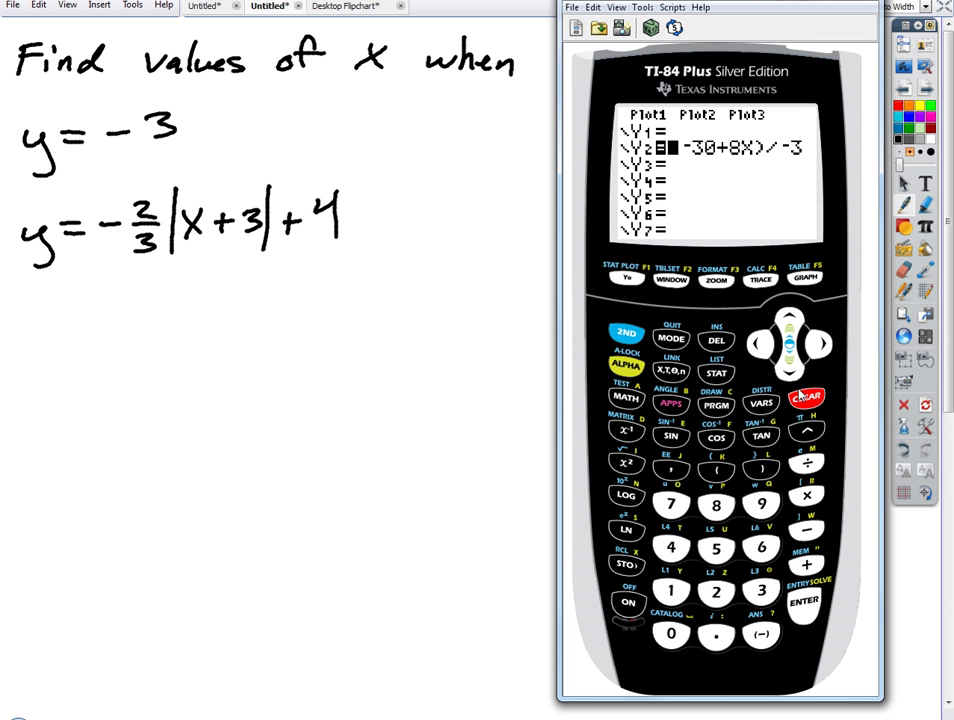
{"action": "left_click", "coordinate": [788, 321]}
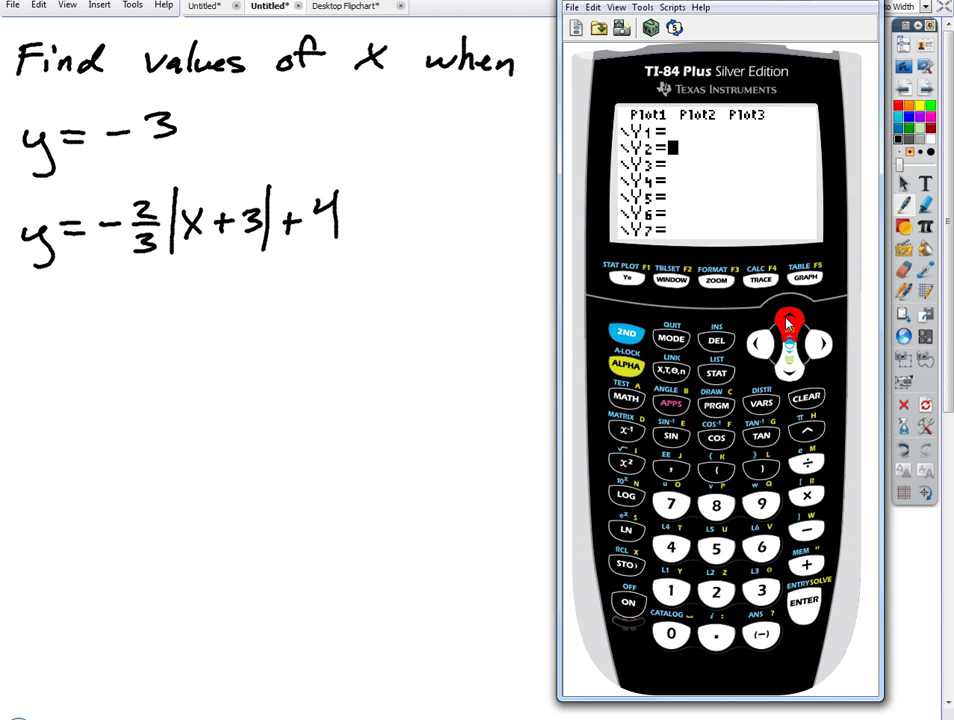
{"action": "left_click", "coordinate": [627, 399]}
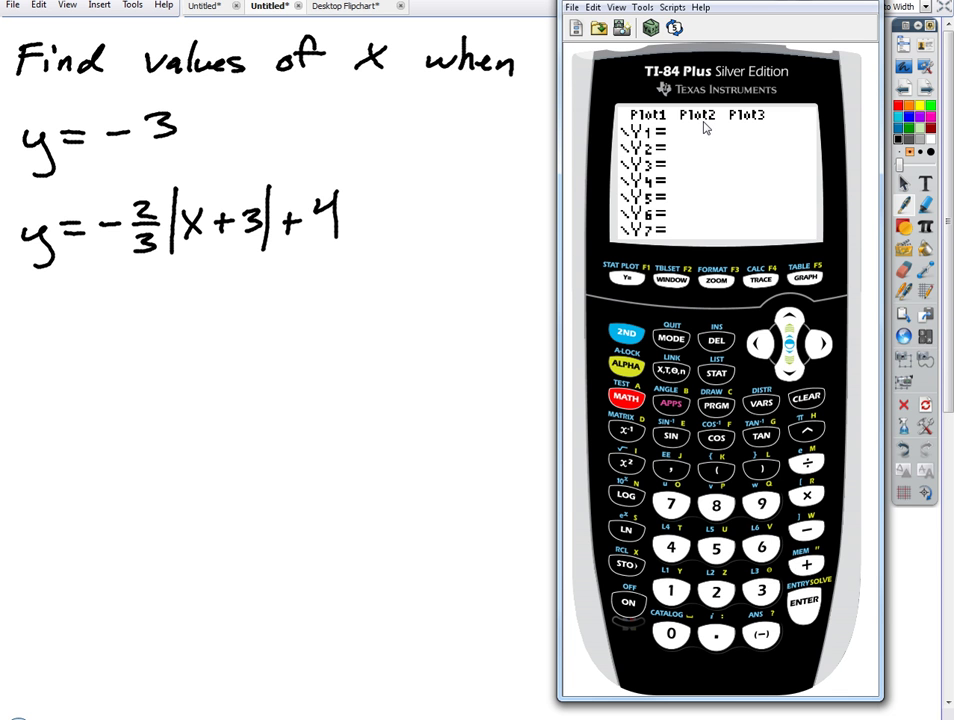
{"action": "left_click", "coordinate": [625, 397]}
{"action": "left_click", "coordinate": [815, 343]}
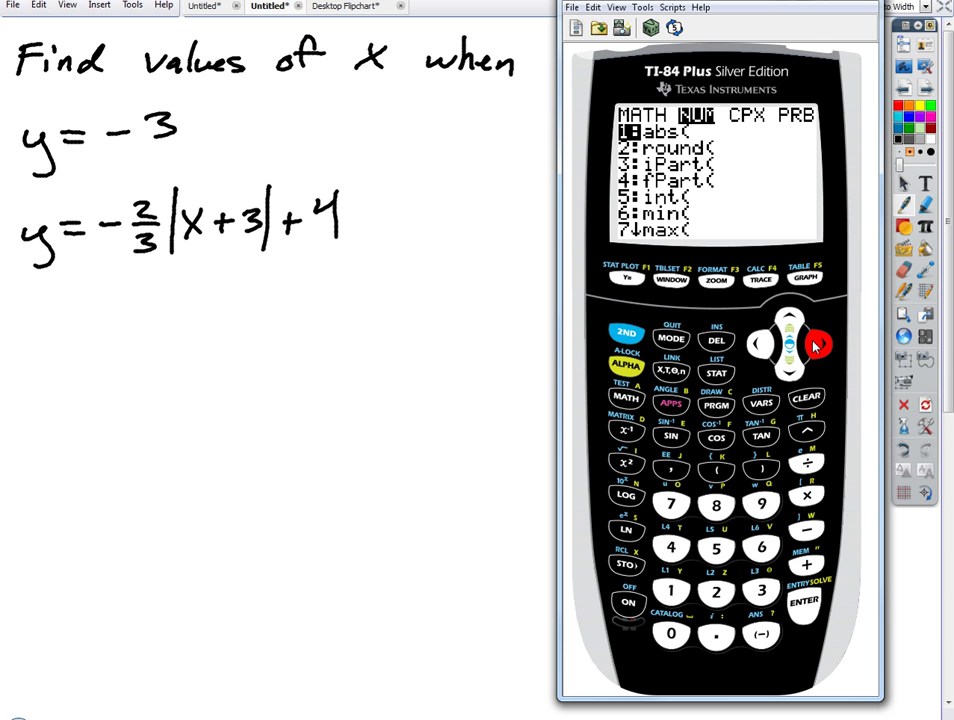
{"action": "left_click", "coordinate": [798, 605]}
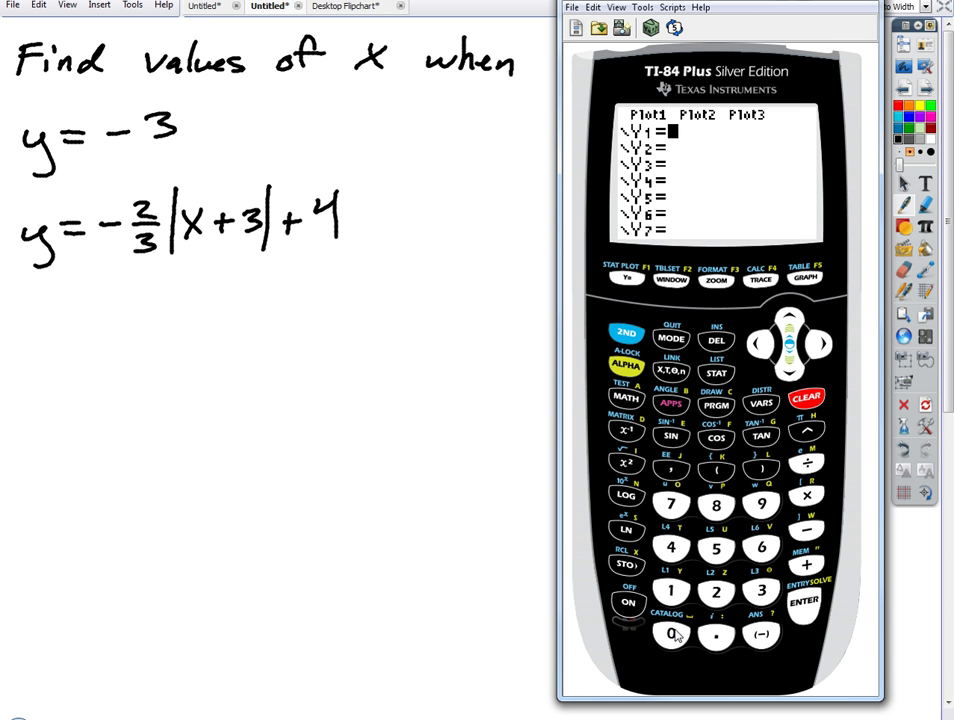
{"action": "left_click", "coordinate": [630, 334]}
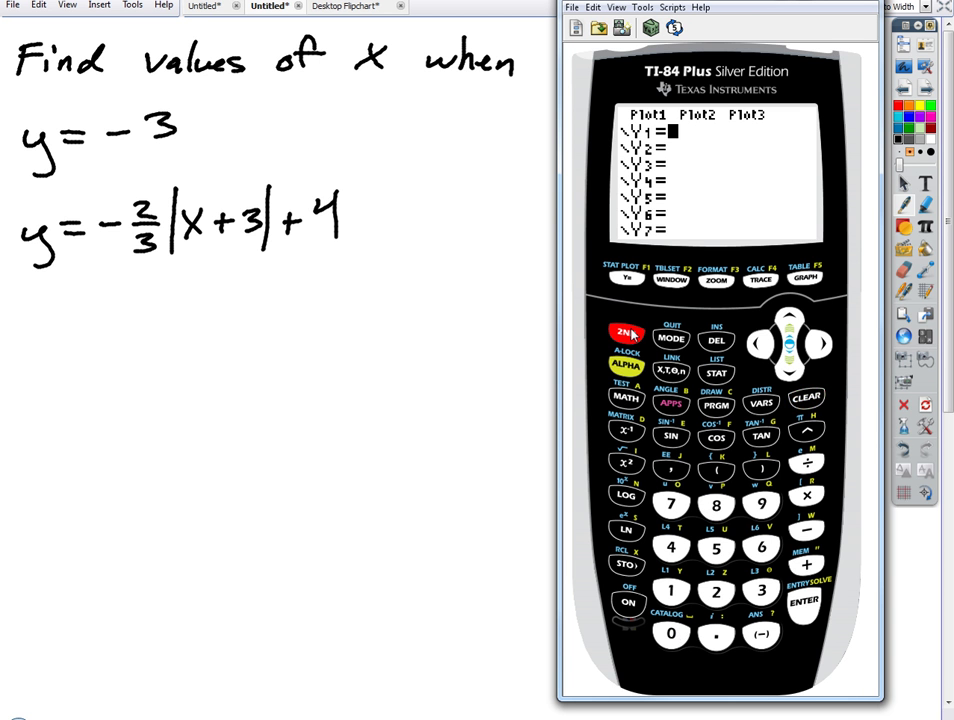
{"action": "left_click", "coordinate": [674, 638]}
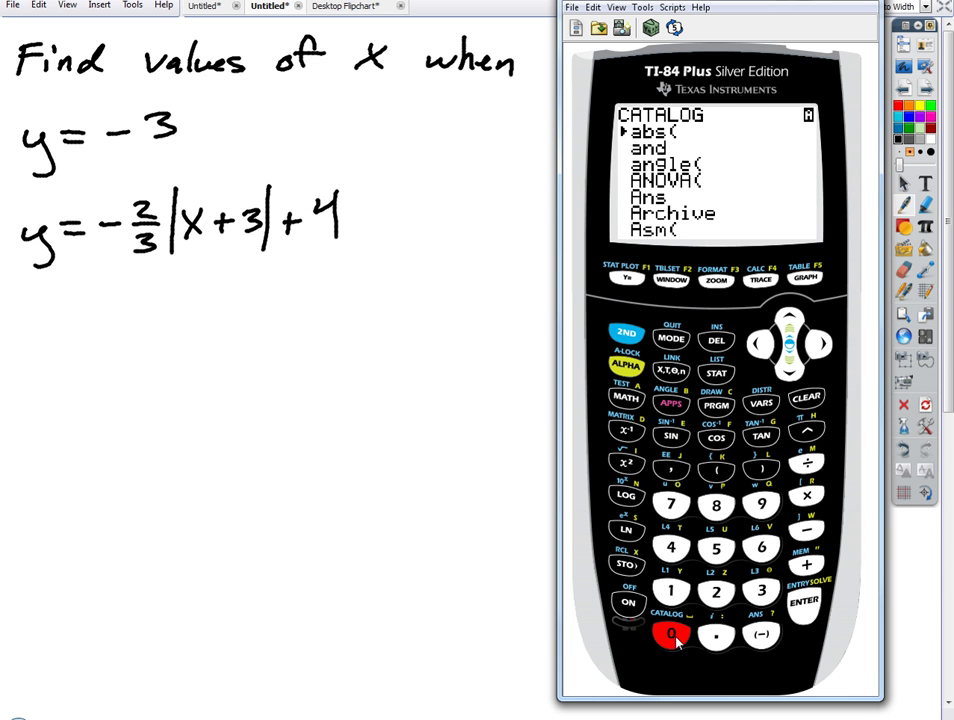
{"action": "left_click", "coordinate": [808, 608]}
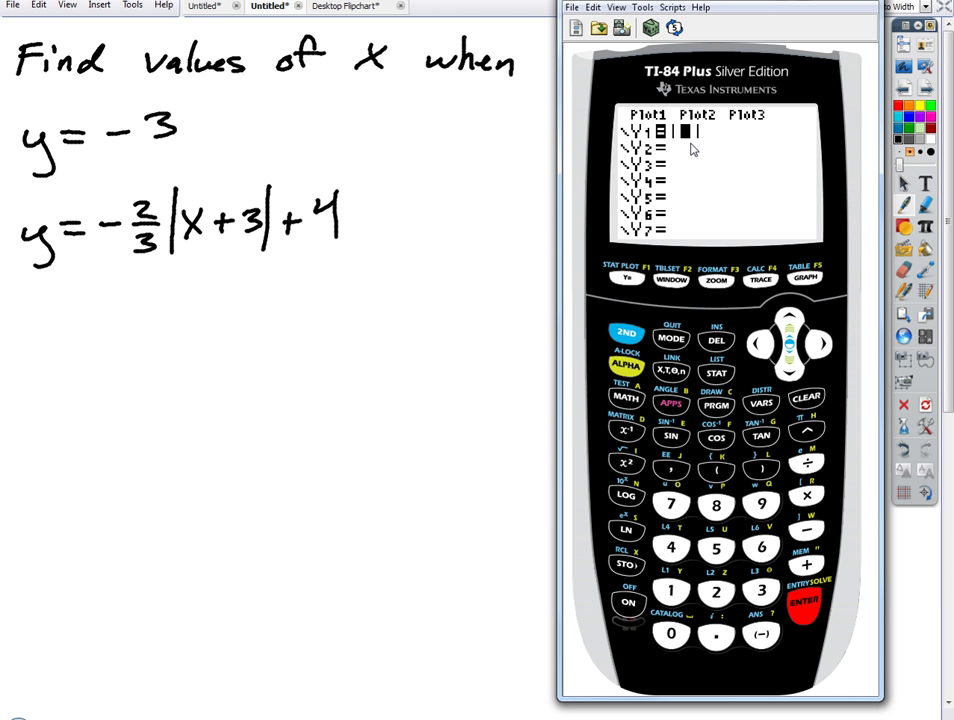
{"action": "left_click", "coordinate": [808, 398]}
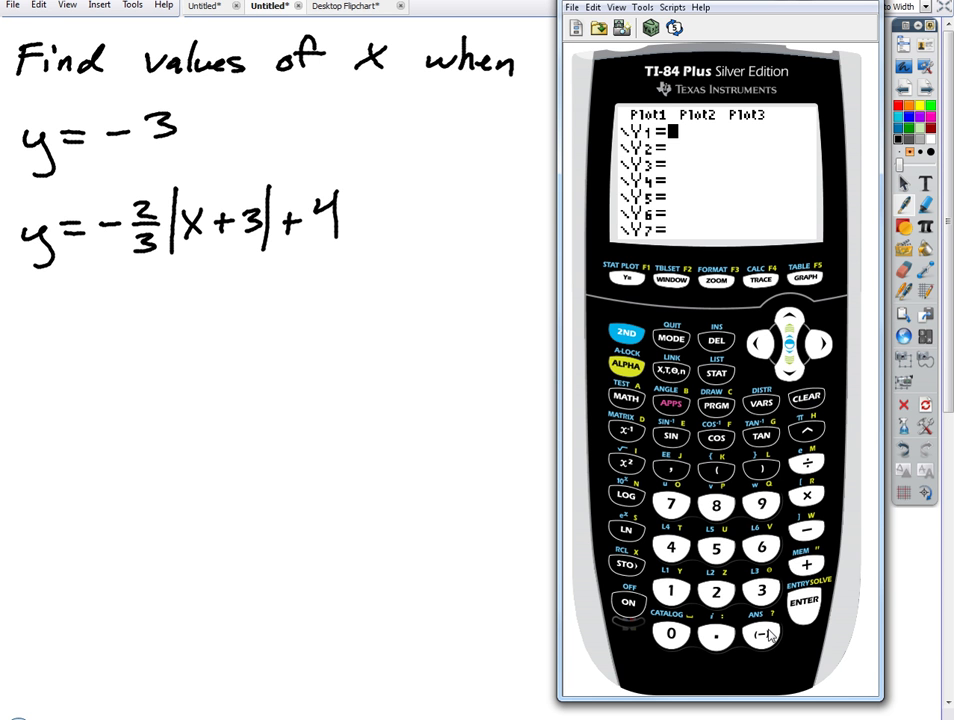
Enter the coefficient -2/3 in Y1, using the stacked fraction template for 2 over 3
{"action": "left_click", "coordinate": [628, 369]}
{"action": "left_click", "coordinate": [627, 280]}
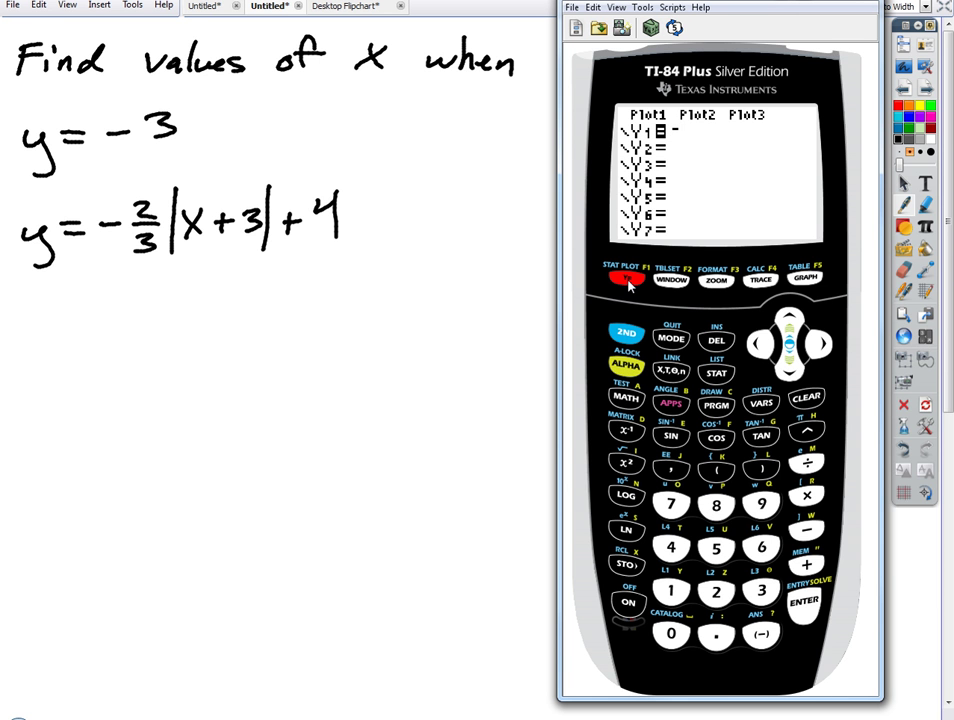
{"action": "left_click", "coordinate": [804, 601]}
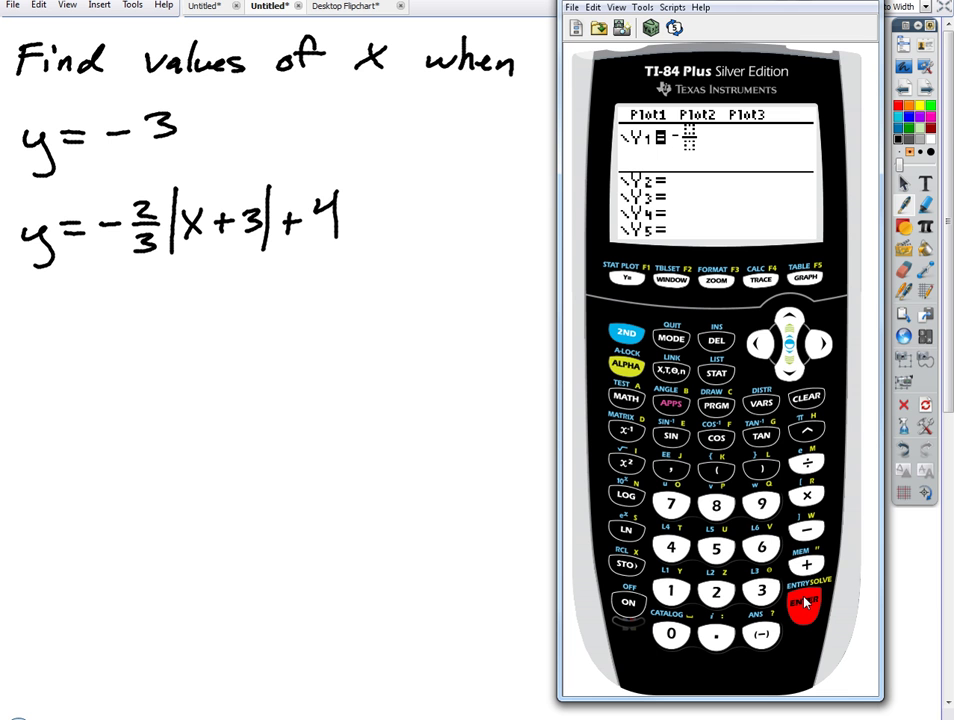
{"action": "left_click", "coordinate": [717, 594]}
{"action": "left_click", "coordinate": [789, 372]}
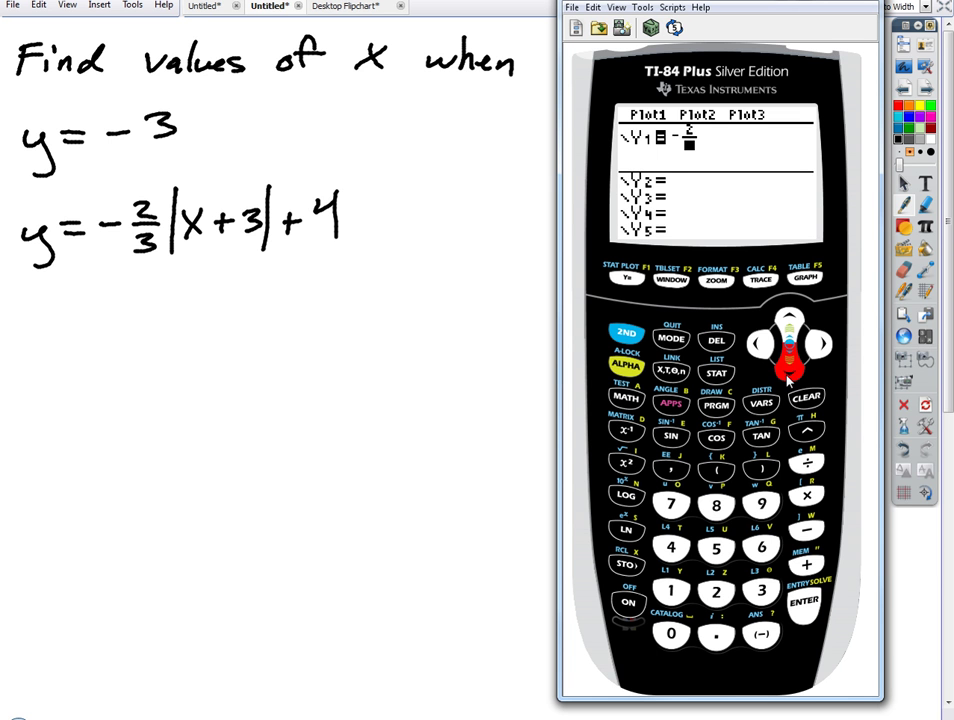
{"action": "left_click", "coordinate": [762, 594]}
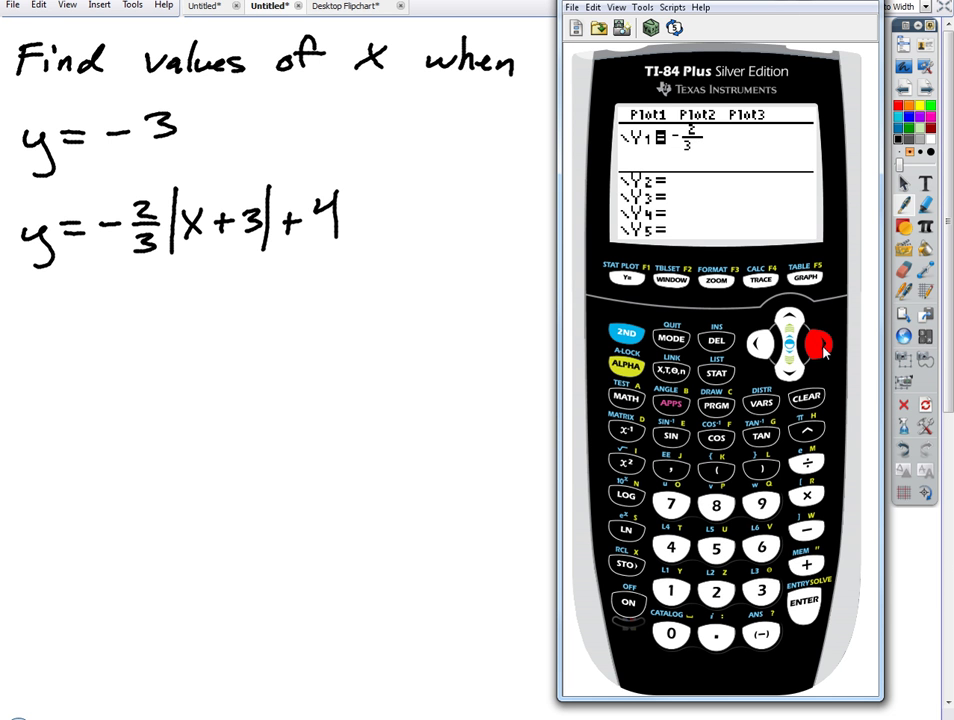
{"action": "left_click", "coordinate": [820, 346]}
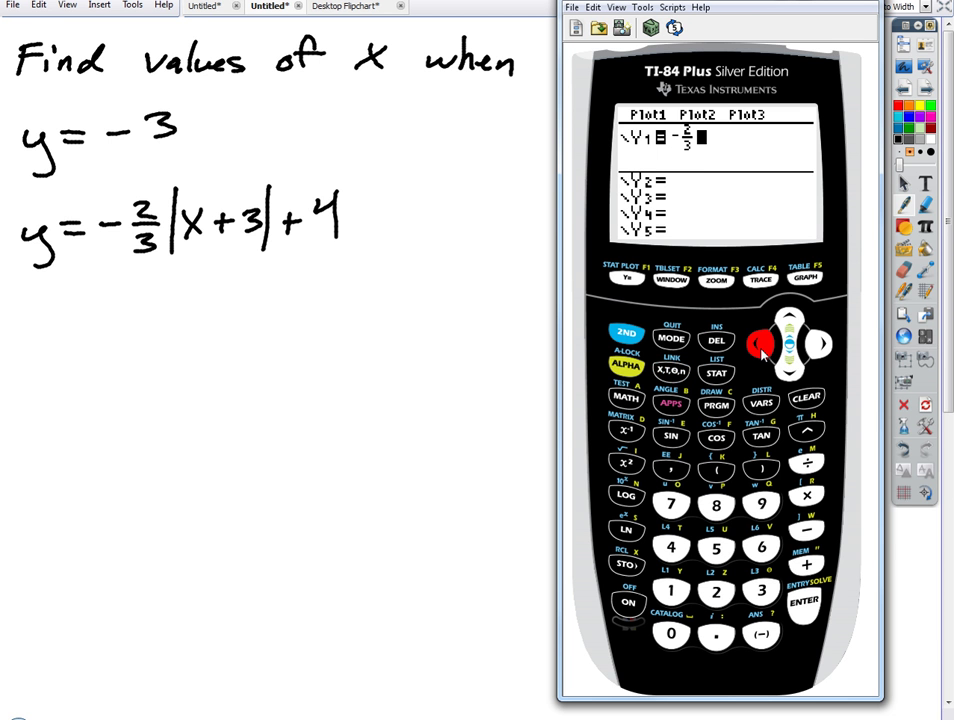
Add |X+3| after the fraction in Y1, using the abs( function from the catalog
{"action": "left_click", "coordinate": [671, 371]}
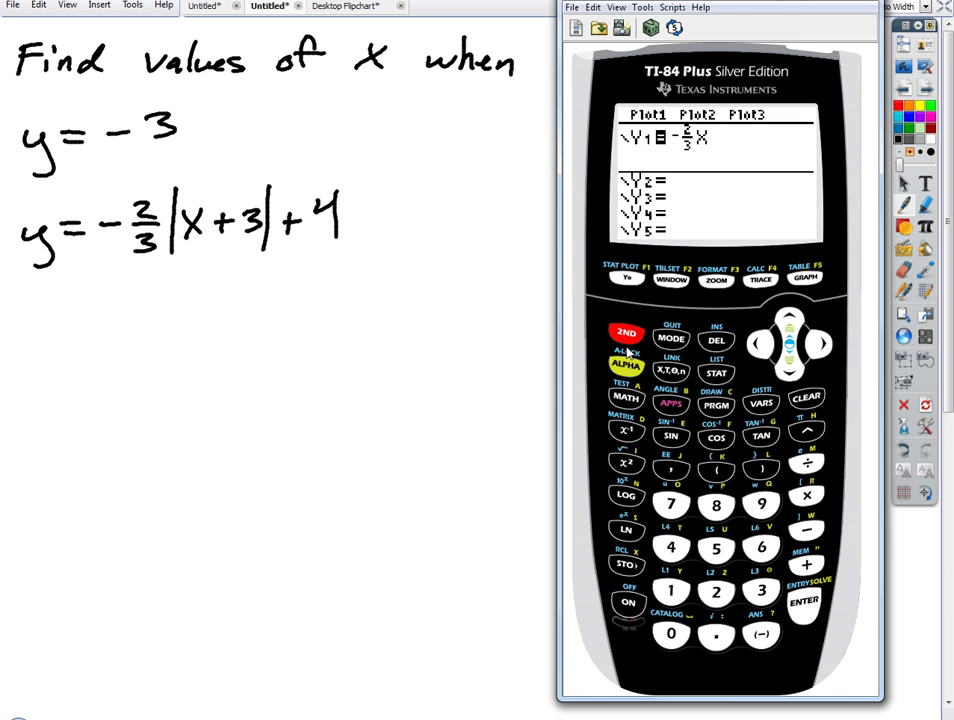
{"action": "left_click", "coordinate": [626, 335]}
{"action": "left_click", "coordinate": [671, 633]}
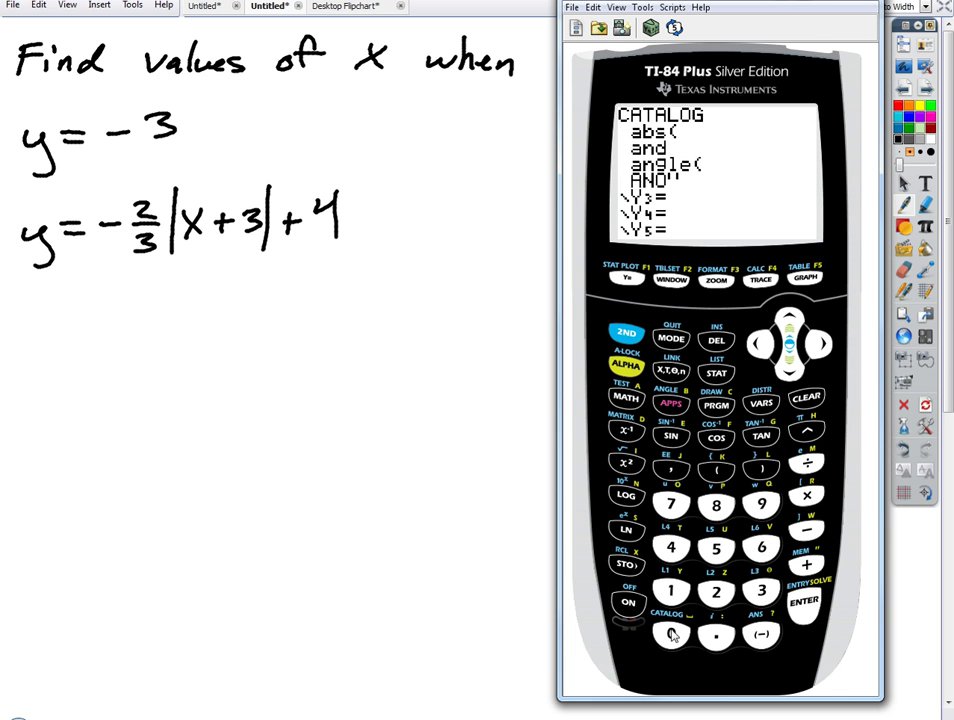
{"action": "left_click", "coordinate": [804, 601]}
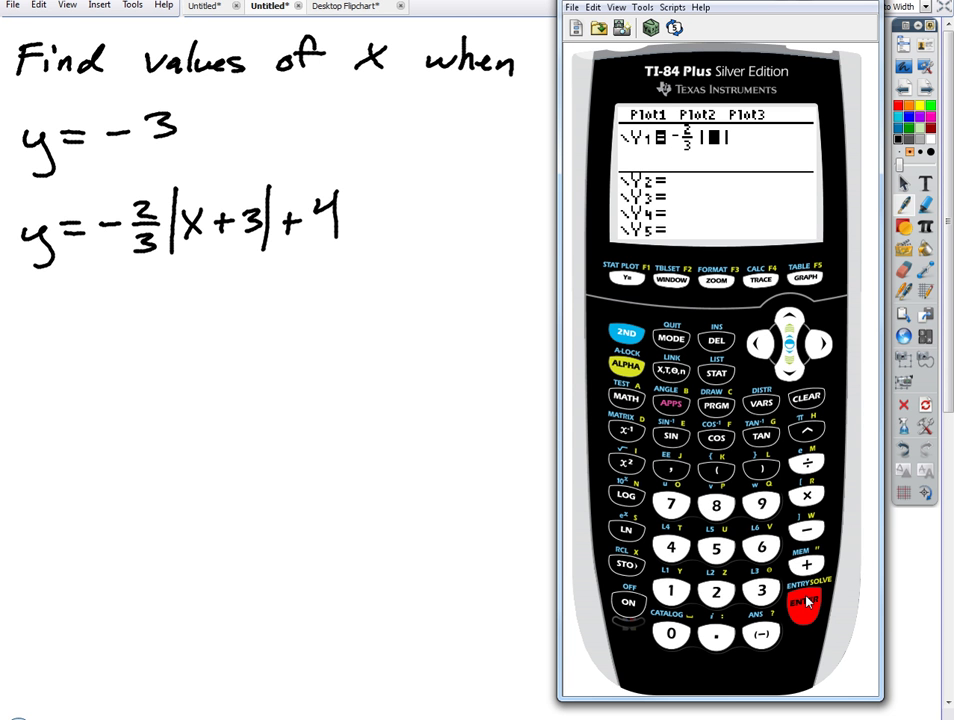
{"action": "left_click", "coordinate": [806, 600]}
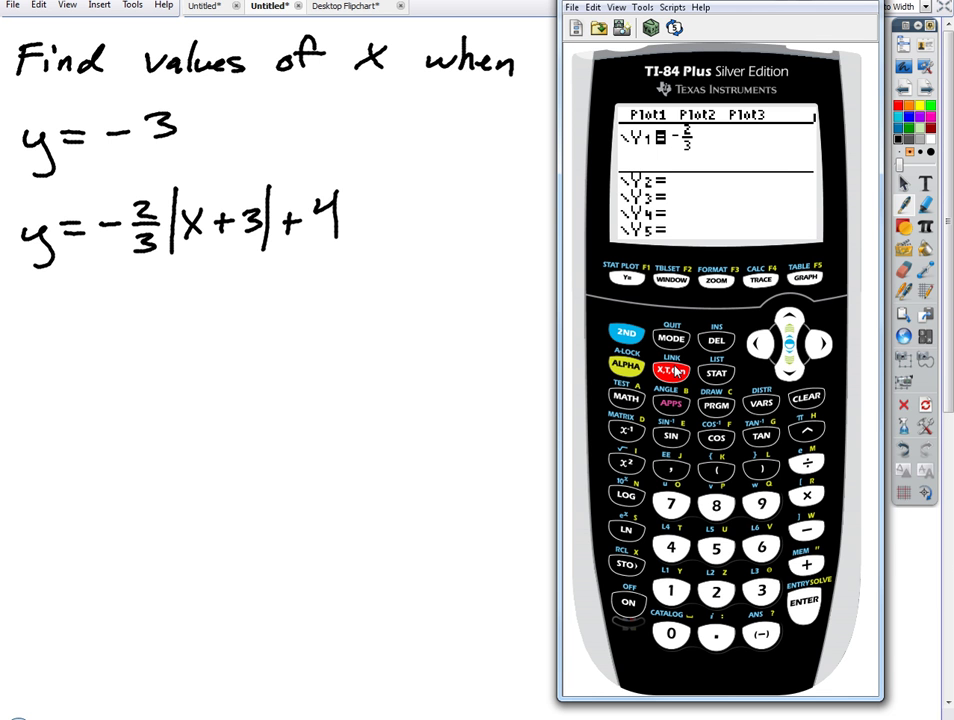
{"action": "left_click", "coordinate": [676, 370]}
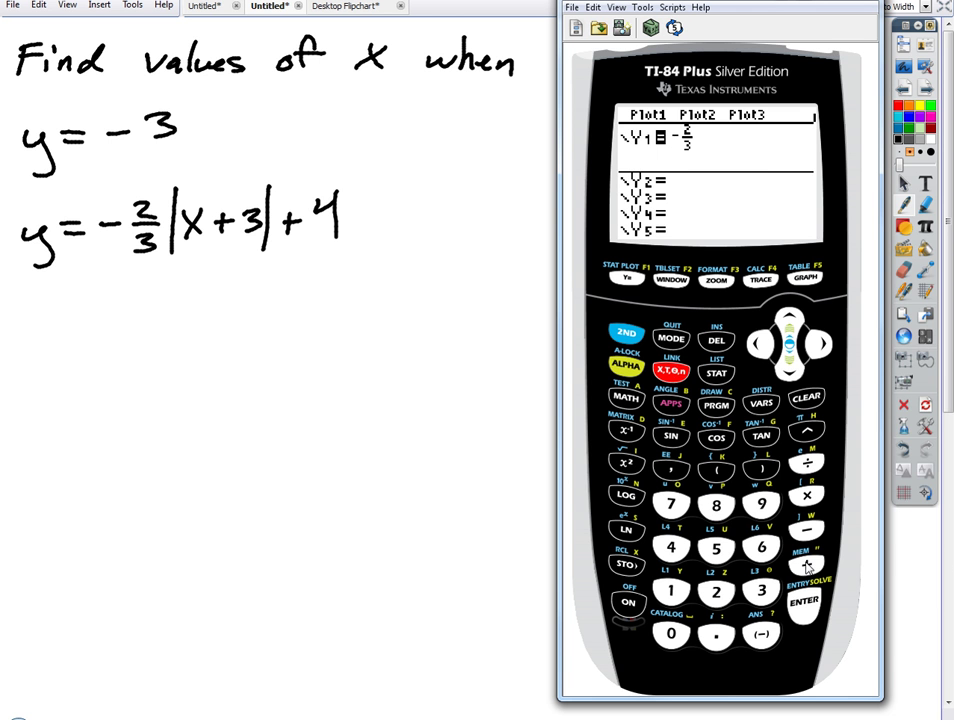
{"action": "left_click", "coordinate": [762, 590]}
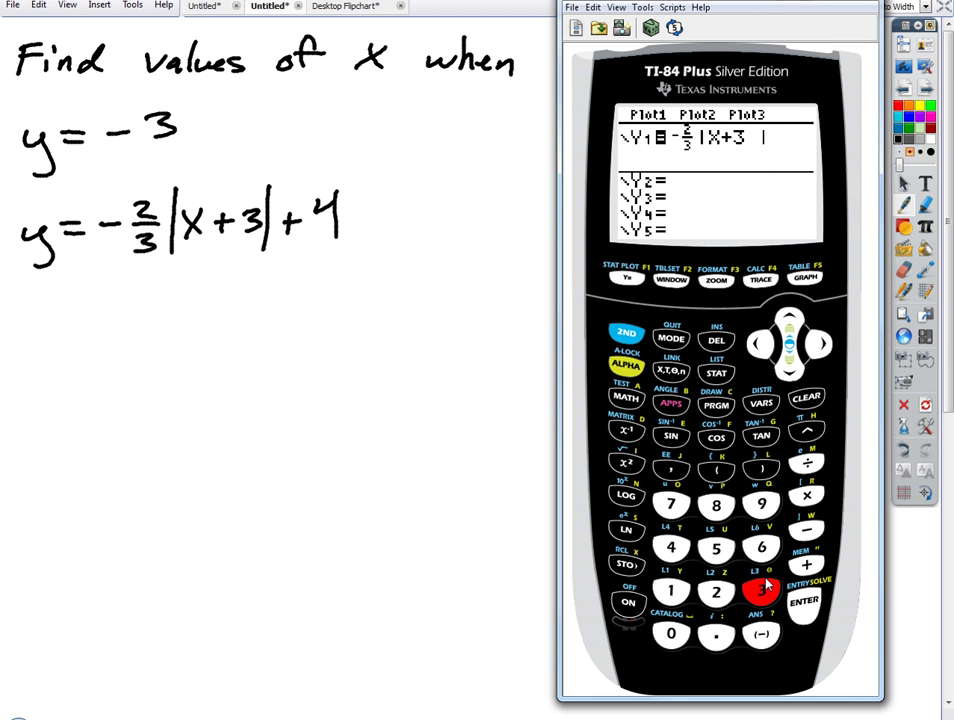
{"action": "left_click", "coordinate": [816, 345]}
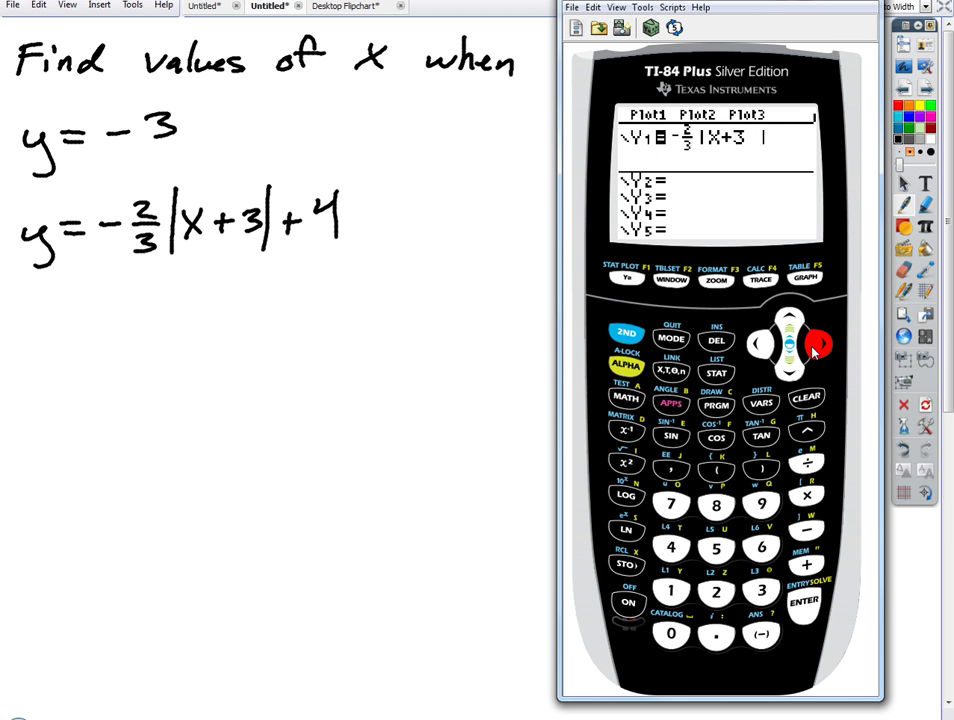
Complete Y1 by adding + 4 after the absolute value and graph it in the standard zoom window
{"action": "left_click", "coordinate": [804, 564]}
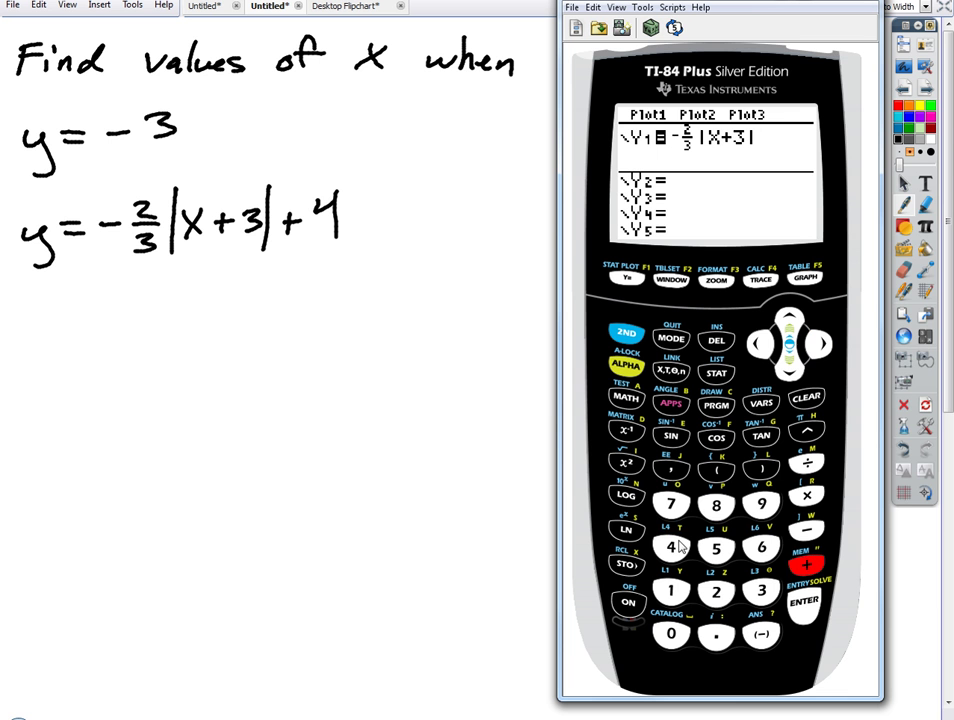
{"action": "left_click", "coordinate": [673, 546]}
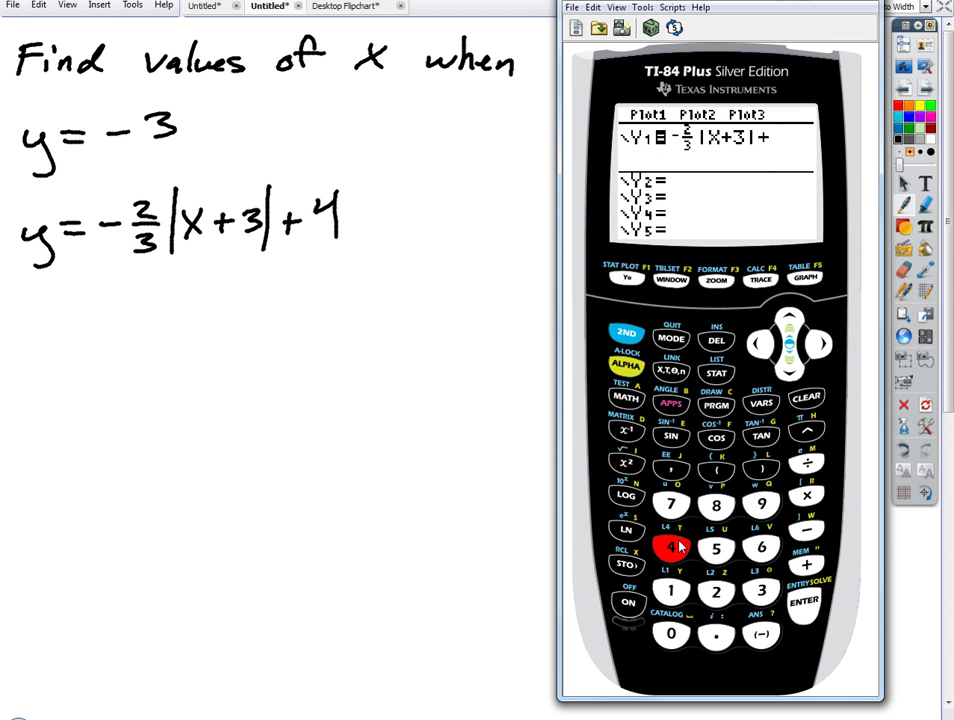
{"action": "left_click", "coordinate": [673, 546]}
{"action": "left_click", "coordinate": [716, 280]}
{"action": "left_click", "coordinate": [761, 546]}
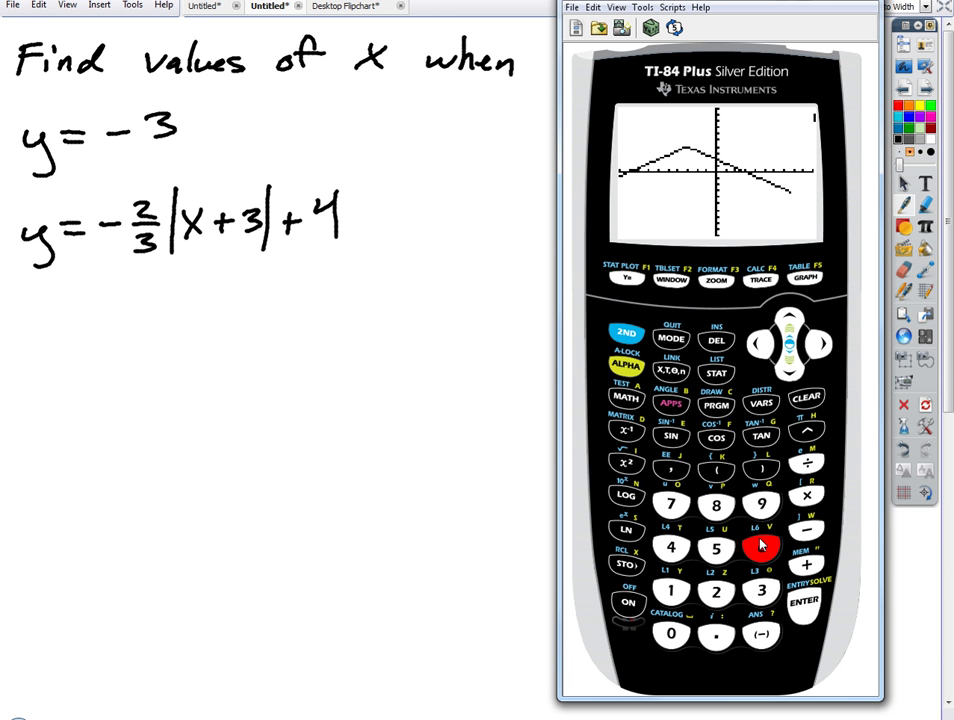
{"action": "left_click", "coordinate": [762, 280]}
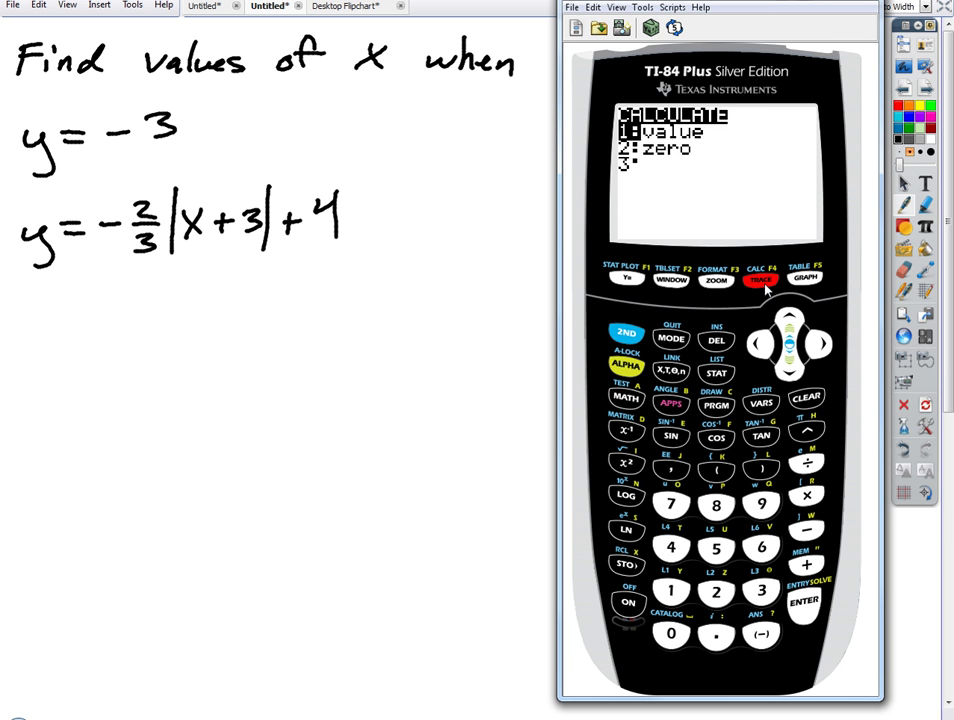
Enter -3 as function Y2 in the equation editor and graph it together with Y1
{"action": "left_click", "coordinate": [628, 280]}
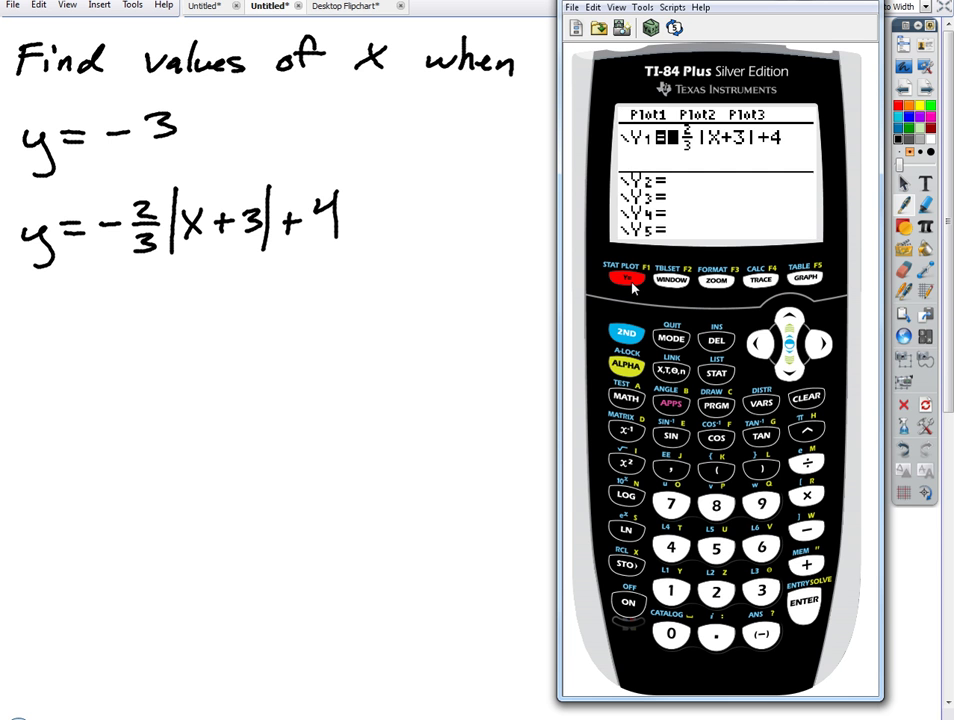
{"action": "left_click", "coordinate": [790, 367]}
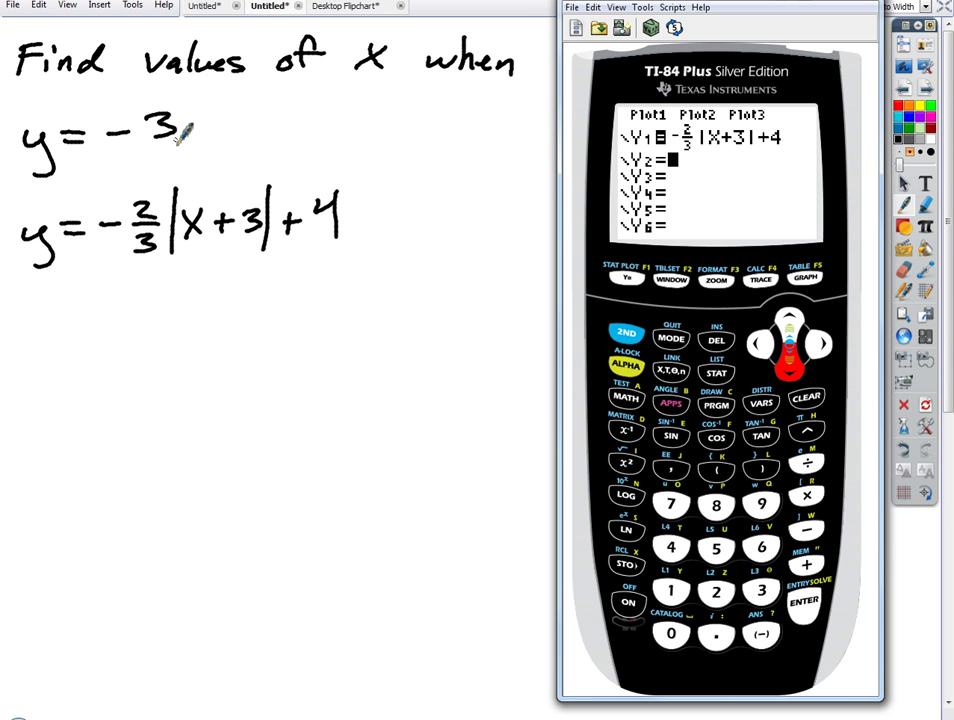
{"action": "left_click", "coordinate": [761, 634]}
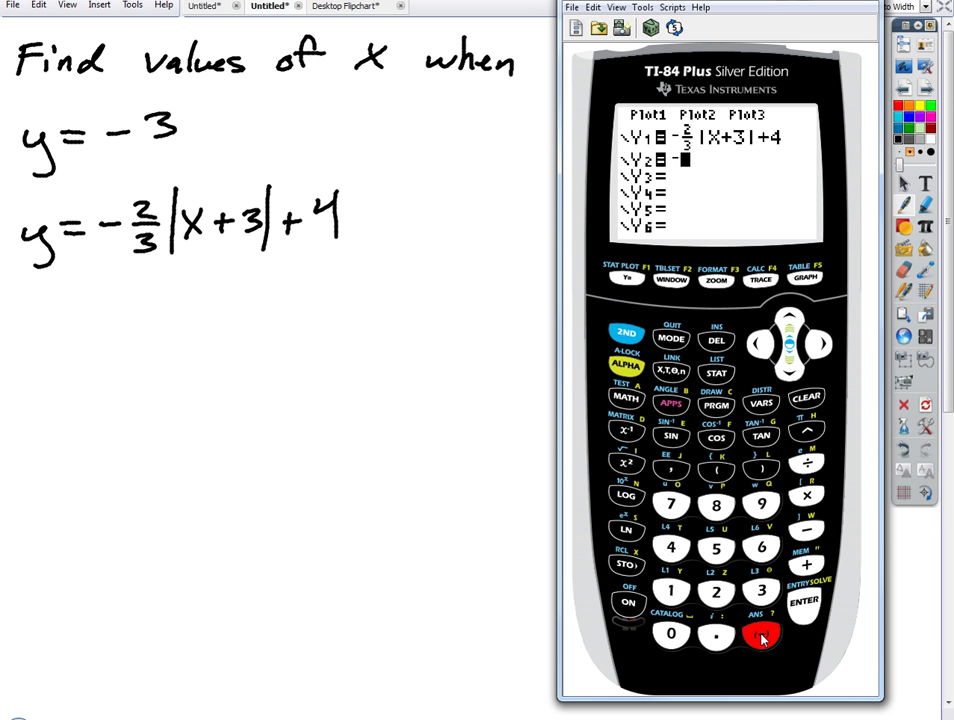
{"action": "left_click", "coordinate": [763, 592]}
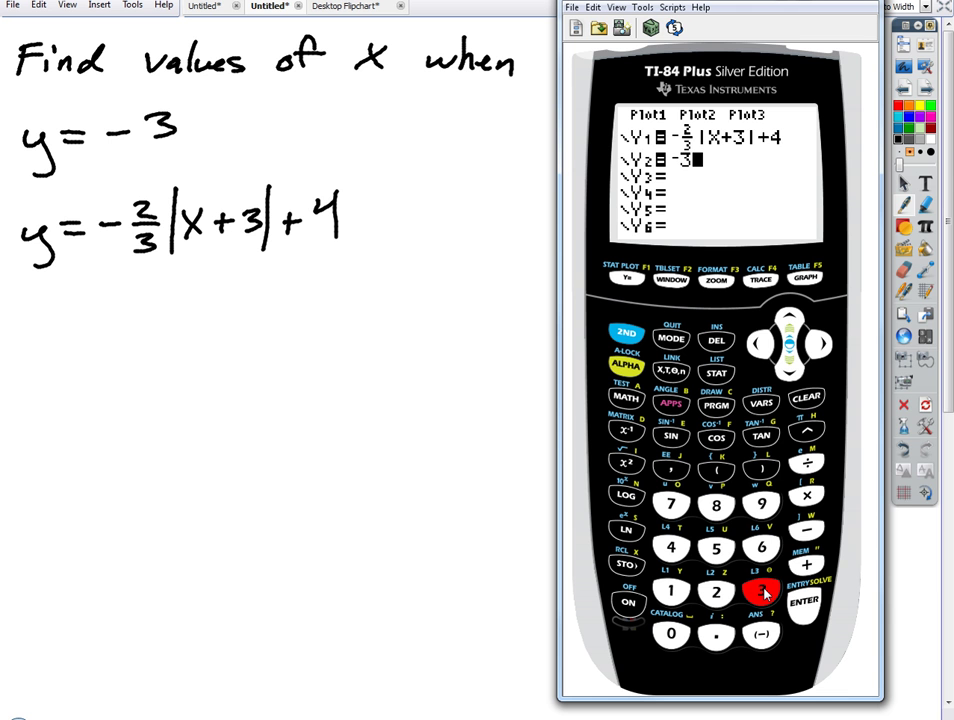
{"action": "left_click", "coordinate": [806, 279]}
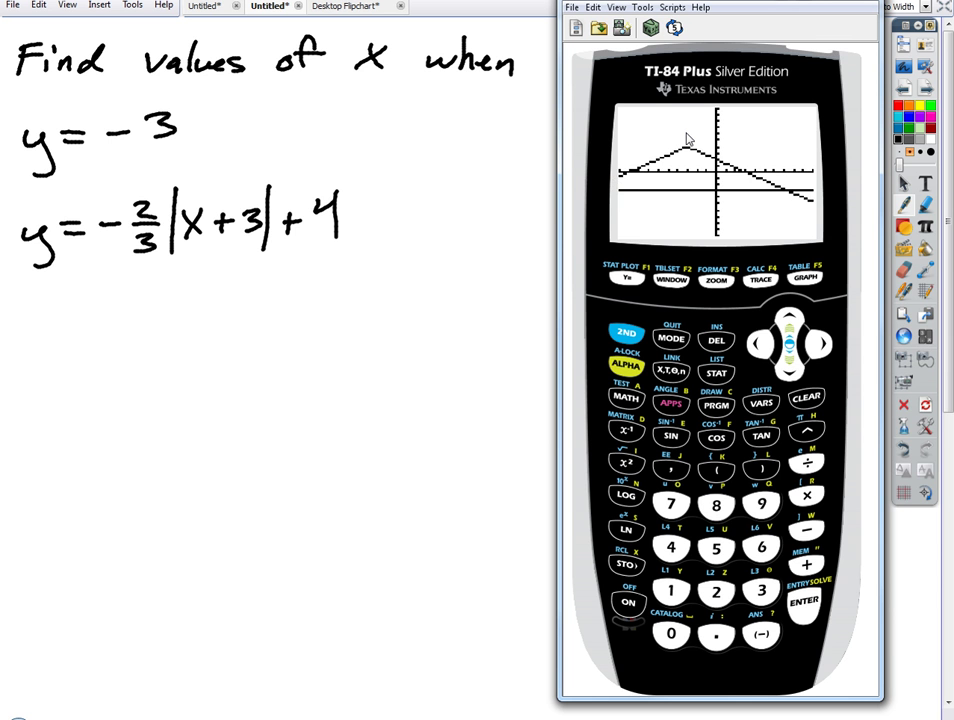
Set the graph window's Xmin to -20 and redraw both functions
{"action": "key", "text": "F2"}
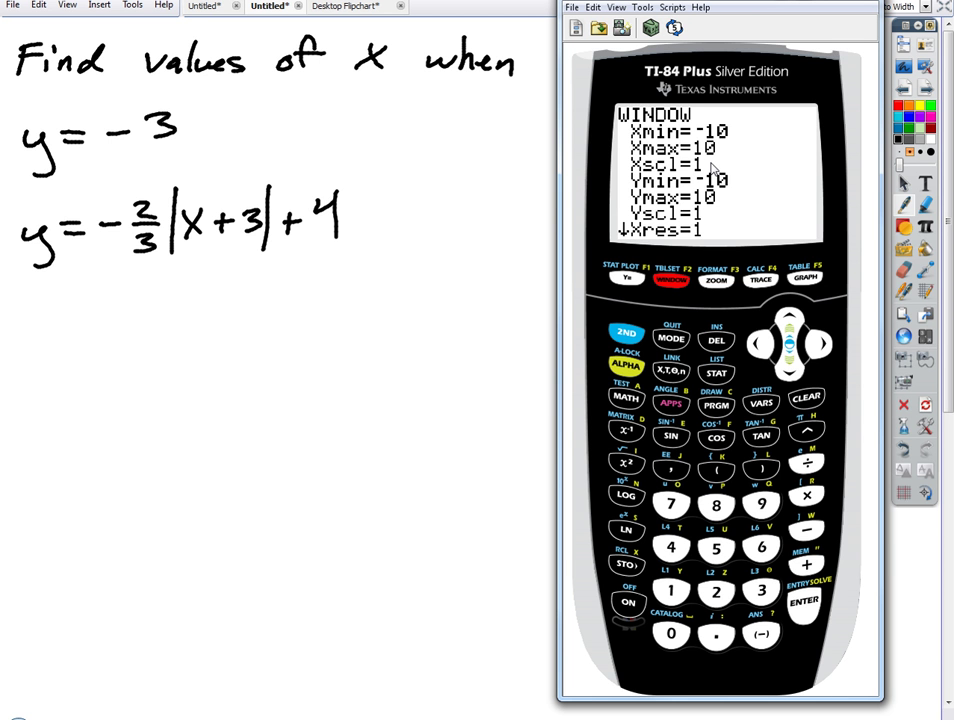
{"action": "left_click", "coordinate": [761, 634]}
{"action": "left_click", "coordinate": [716, 592]}
{"action": "left_click", "coordinate": [671, 634]}
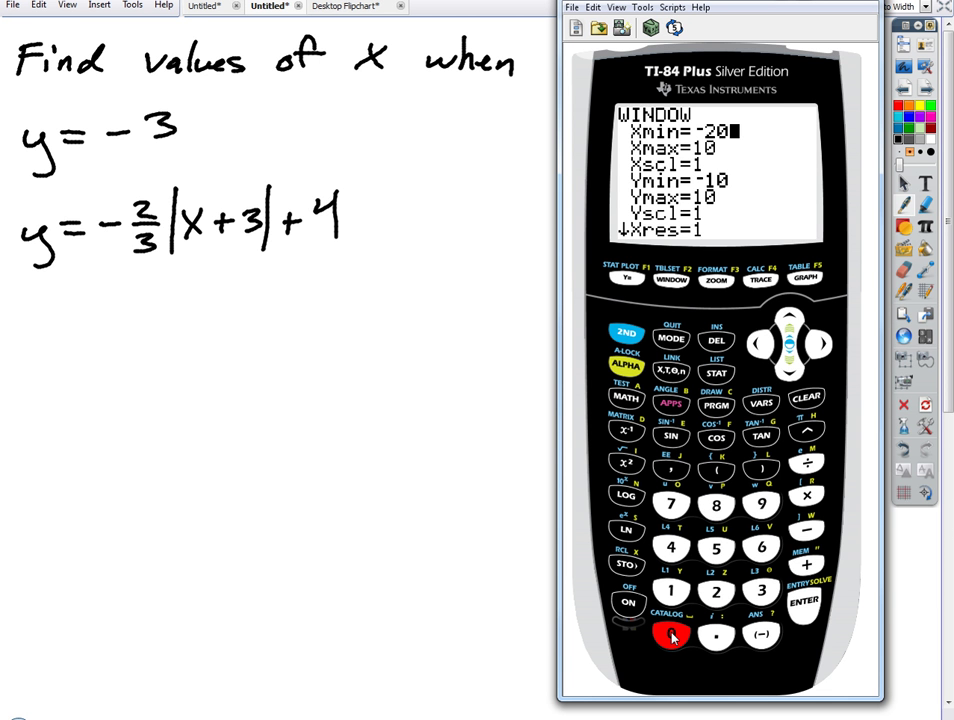
{"action": "left_click", "coordinate": [806, 279]}
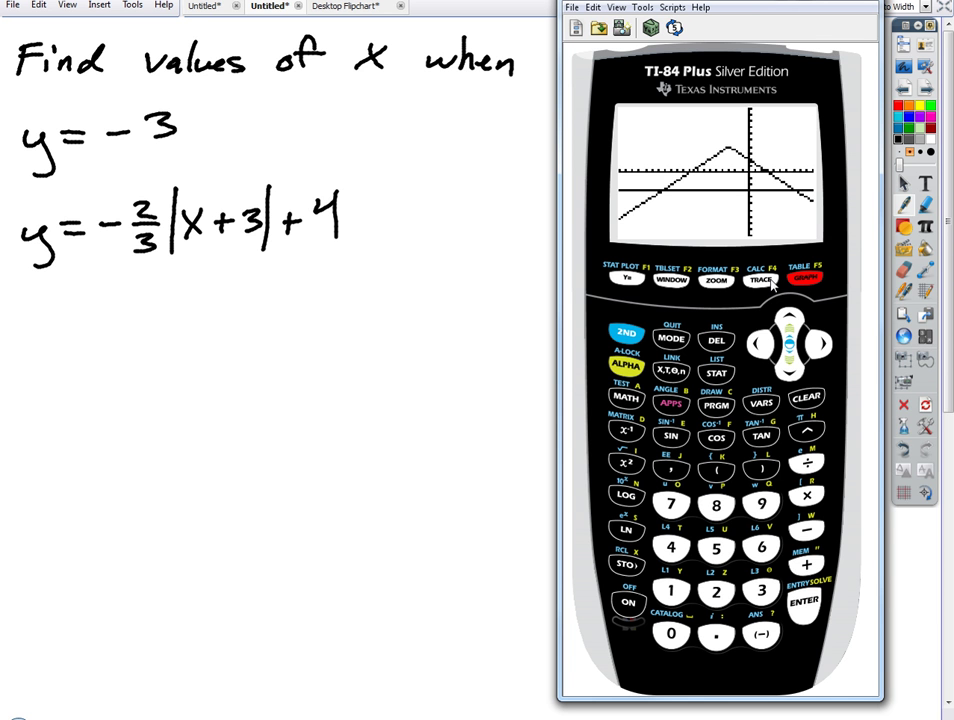
Start the intersect calculation on the graph and accept Y1 and Y2 as the first and second curves
{"action": "left_click", "coordinate": [626, 337]}
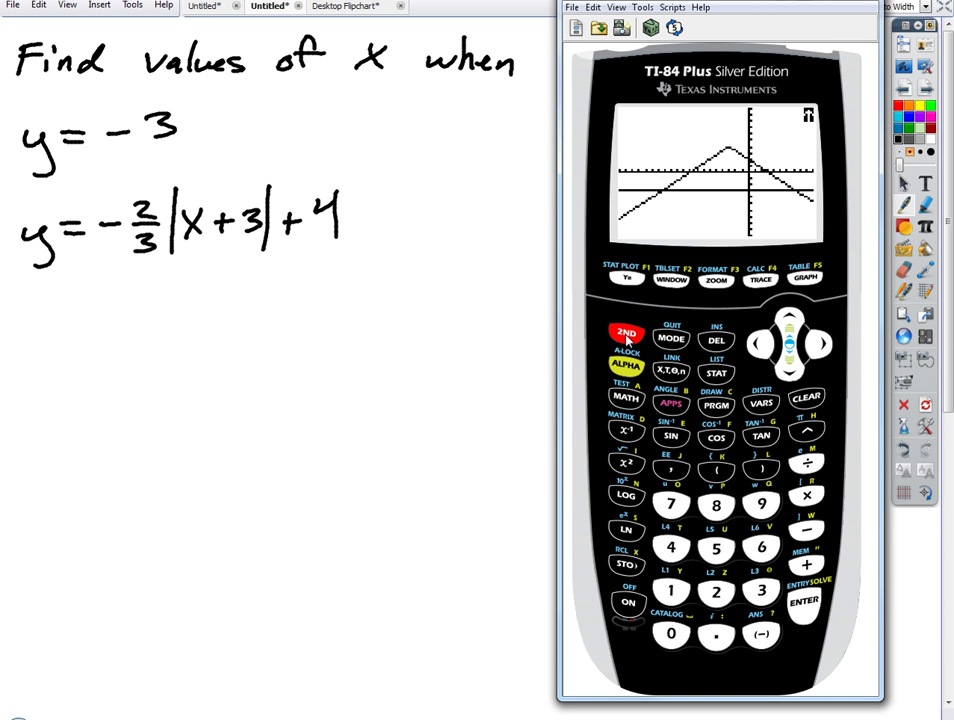
{"action": "left_click", "coordinate": [760, 280]}
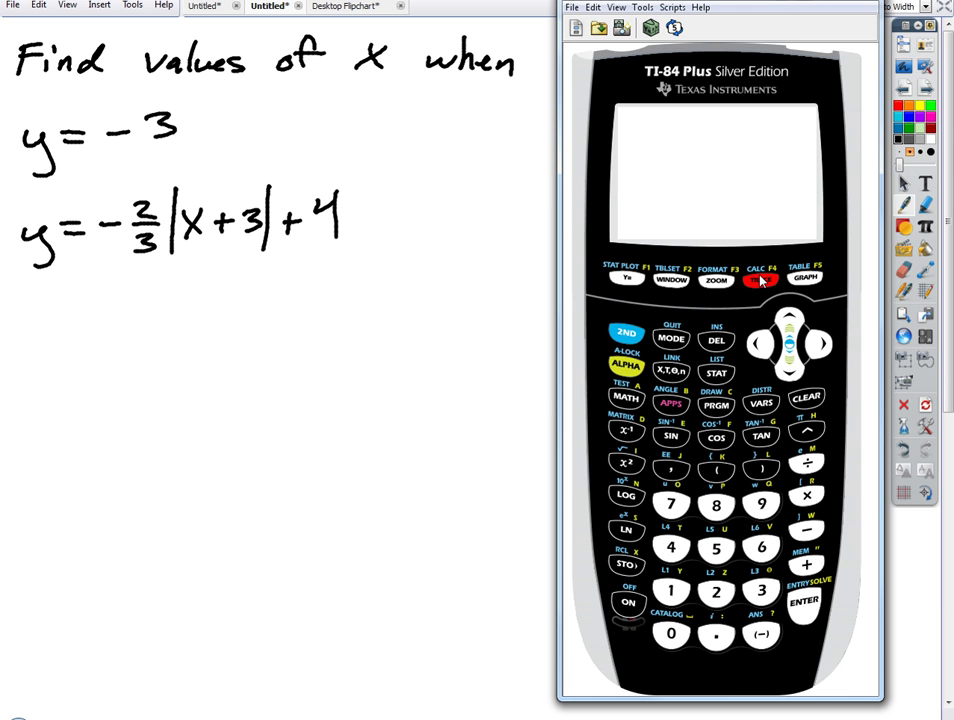
{"action": "left_click", "coordinate": [714, 548]}
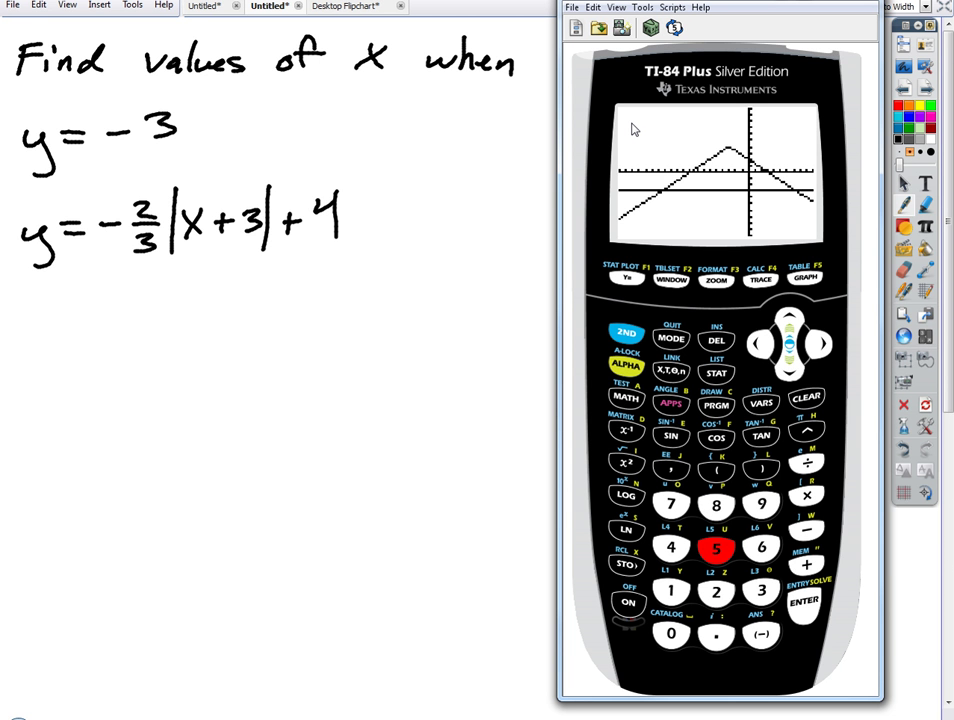
{"action": "left_click", "coordinate": [795, 609]}
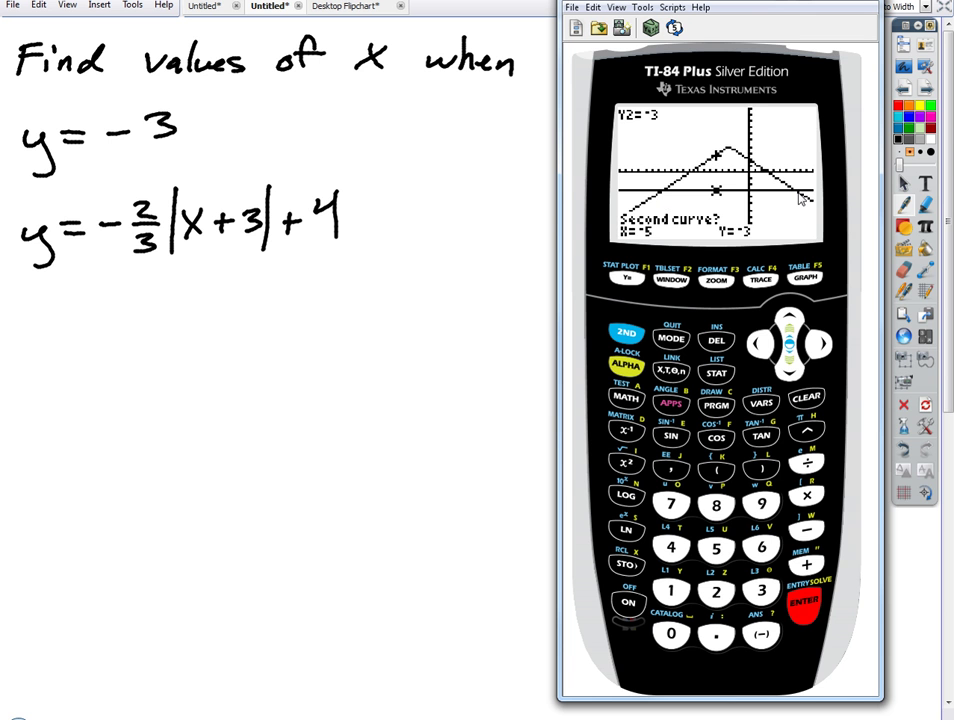
{"action": "key", "text": "Return"}
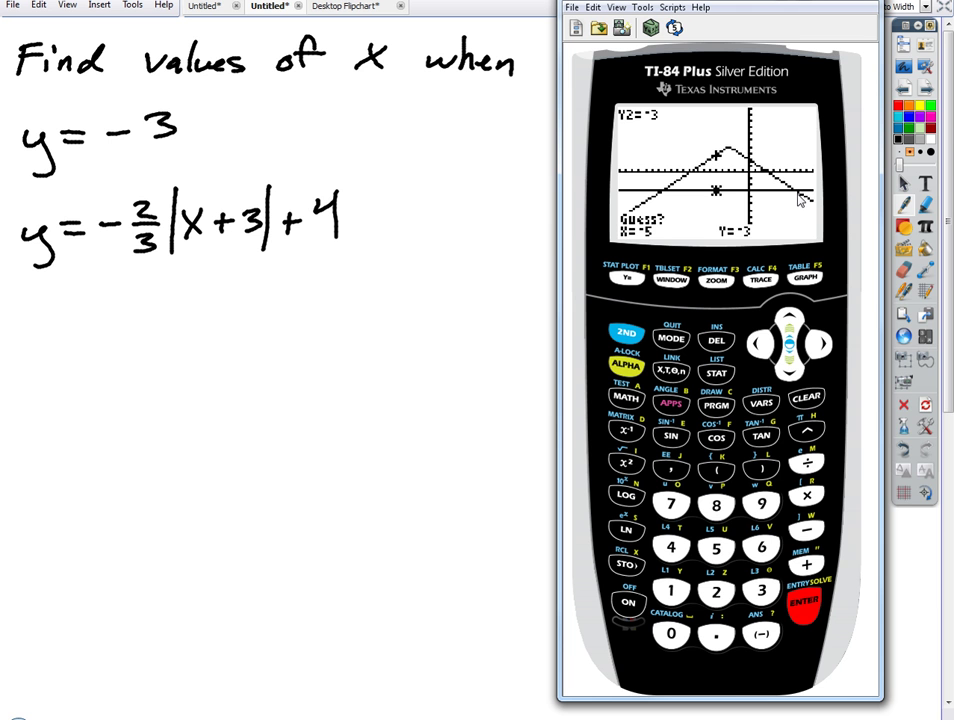
Move the guess along Y2 to about x = -11.4, near the left crossing, and calculate that intersection
{"action": "left_click", "coordinate": [760, 344]}
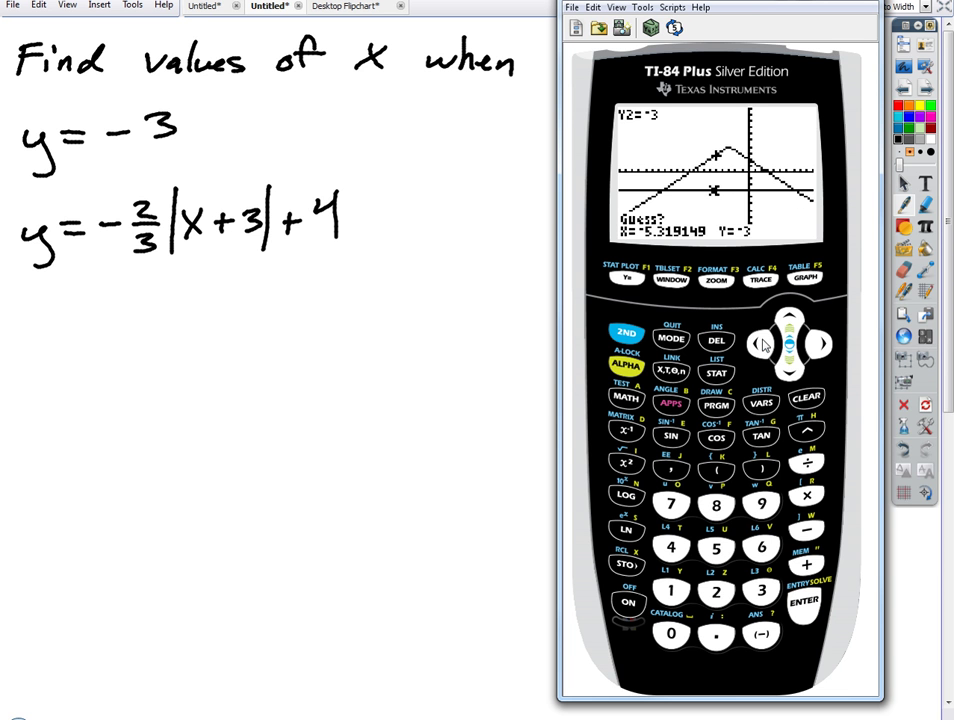
{"action": "left_click", "coordinate": [760, 344]}
{"action": "left_click", "coordinate": [760, 344]}
{"action": "left_click", "coordinate": [760, 344]}
{"action": "left_click", "coordinate": [760, 344]}
{"action": "left_click", "coordinate": [760, 344]}
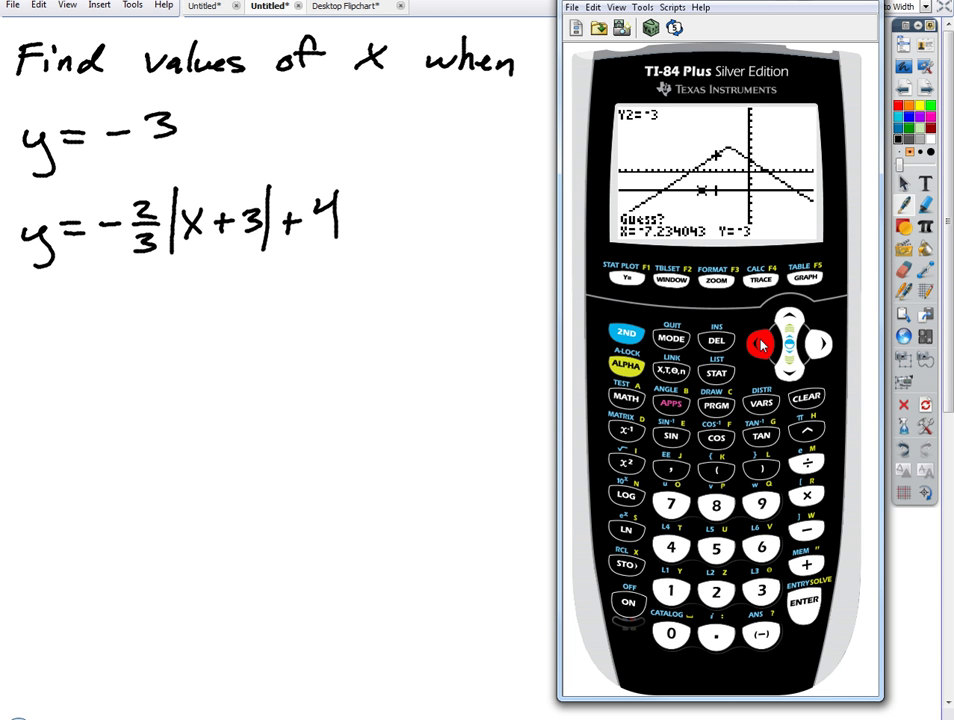
{"action": "left_click", "coordinate": [760, 344]}
{"action": "left_click", "coordinate": [760, 344]}
{"action": "left_click", "coordinate": [760, 344]}
{"action": "left_click", "coordinate": [760, 344]}
{"action": "left_click", "coordinate": [760, 344]}
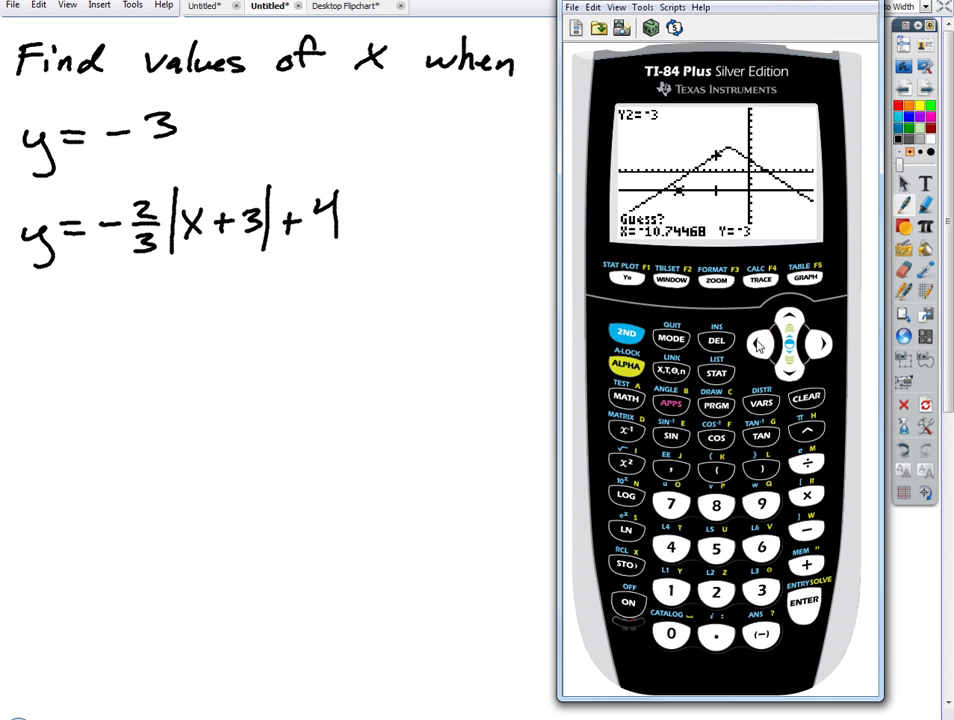
{"action": "left_click", "coordinate": [760, 344]}
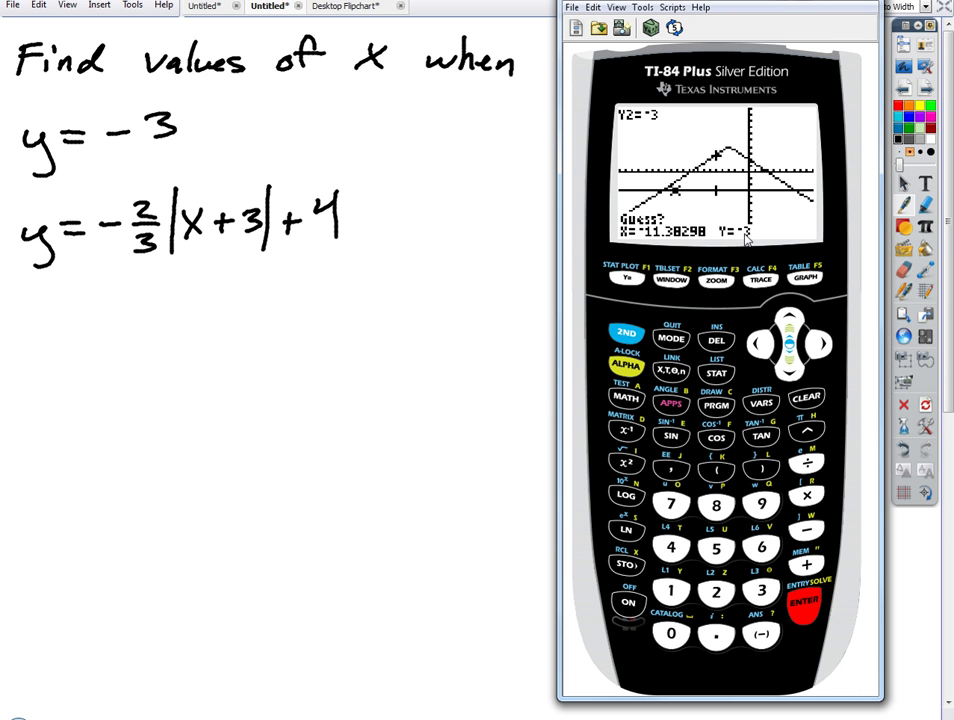
{"action": "key", "text": "Return"}
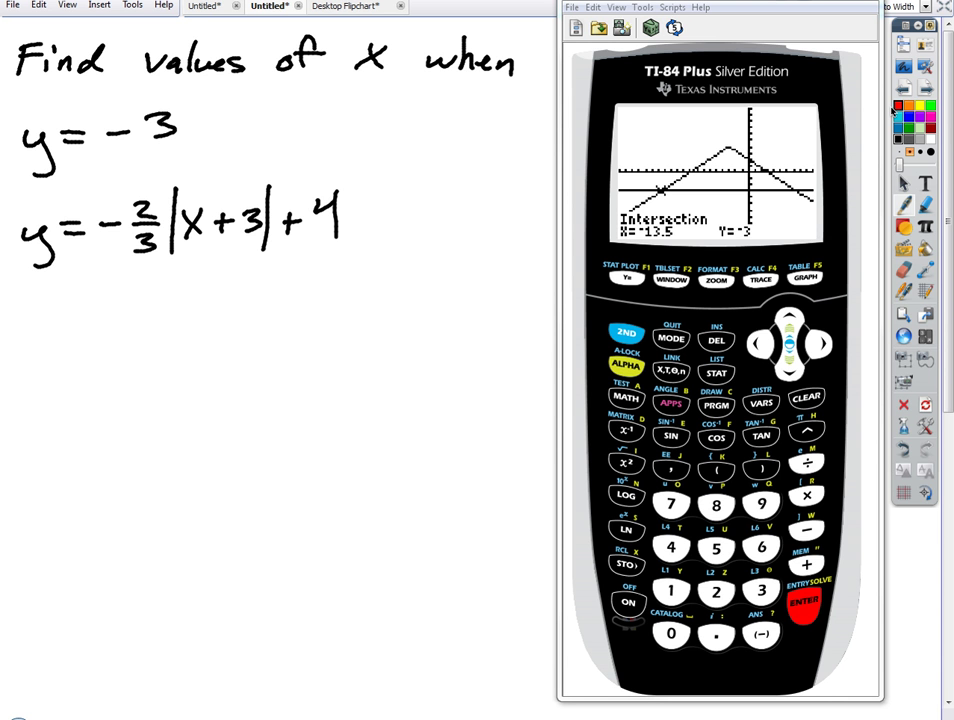
Handwrite x = -13.5 in red below the absolute value equation
{"action": "mouse_move", "coordinate": [62, 297]}
{"action": "left_mouse_down"}
{"action": "mouse_move", "coordinate": [80, 336]}
{"action": "mouse_move", "coordinate": [61, 336]}
{"action": "left_mouse_up"}
{"action": "left_click_drag", "start_coordinate": [100, 310], "coordinate": [116, 310]}
{"action": "mouse_move", "coordinate": [100, 323]}
{"action": "left_mouse_down"}
{"action": "mouse_move", "coordinate": [152, 318]}
{"action": "mouse_move", "coordinate": [172, 328]}
{"action": "left_mouse_up"}
{"action": "mouse_move", "coordinate": [186, 298]}
{"action": "left_mouse_down"}
{"action": "mouse_move", "coordinate": [190, 322]}
{"action": "mouse_move", "coordinate": [172, 331]}
{"action": "left_mouse_up"}
{"action": "left_click", "coordinate": [228, 324]}
{"action": "left_click_drag", "start_coordinate": [244, 296], "coordinate": [236, 328]}
{"action": "left_click_drag", "start_coordinate": [245, 294], "coordinate": [278, 292]}
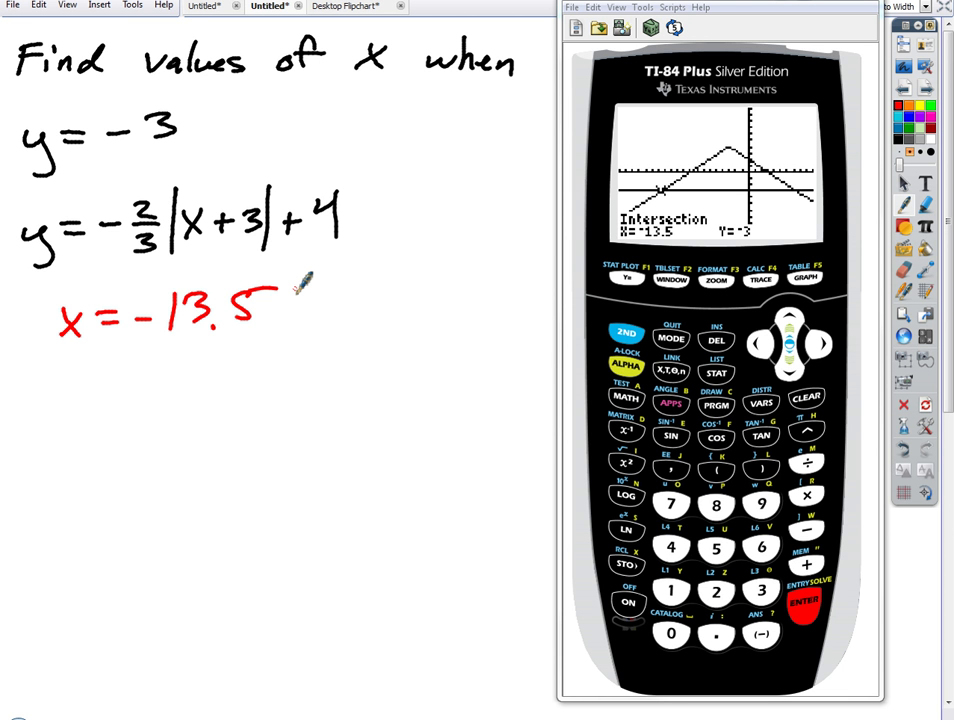
Calculate the right intersection of Y1 and Y2 with the intersect function, using 7 as the guess
{"action": "left_click", "coordinate": [626, 333]}
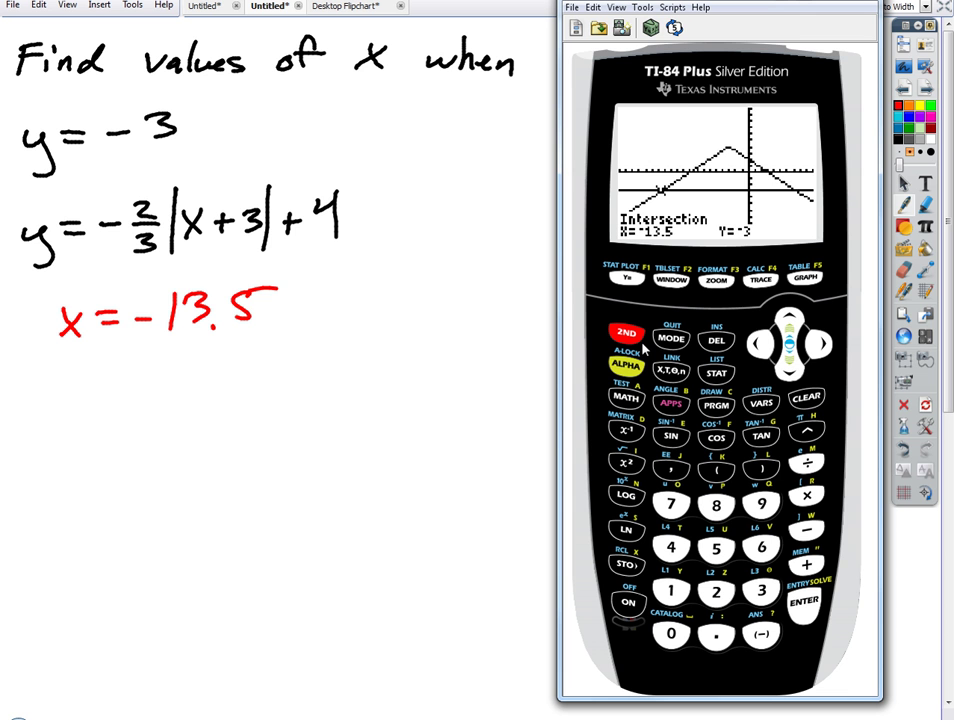
{"action": "left_click", "coordinate": [758, 281]}
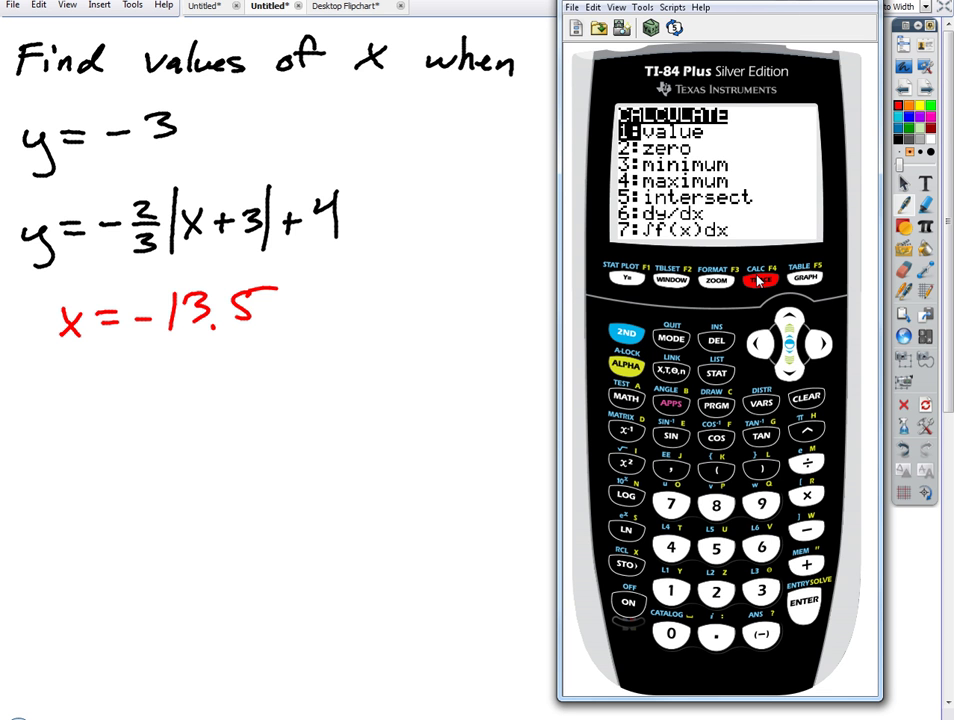
{"action": "left_click", "coordinate": [716, 550]}
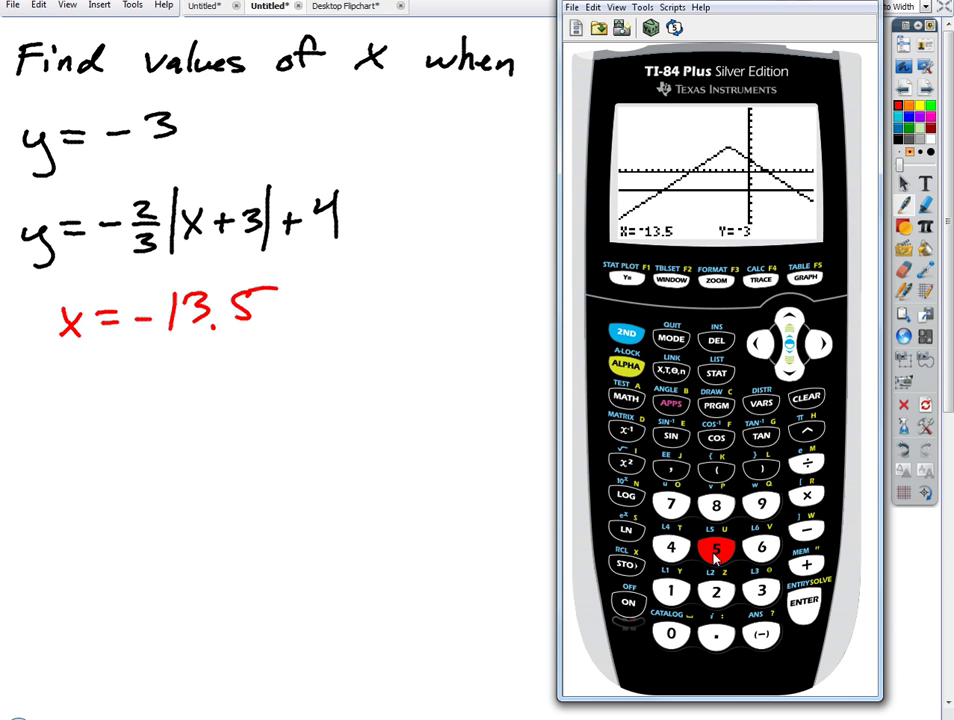
{"action": "left_click", "coordinate": [806, 602]}
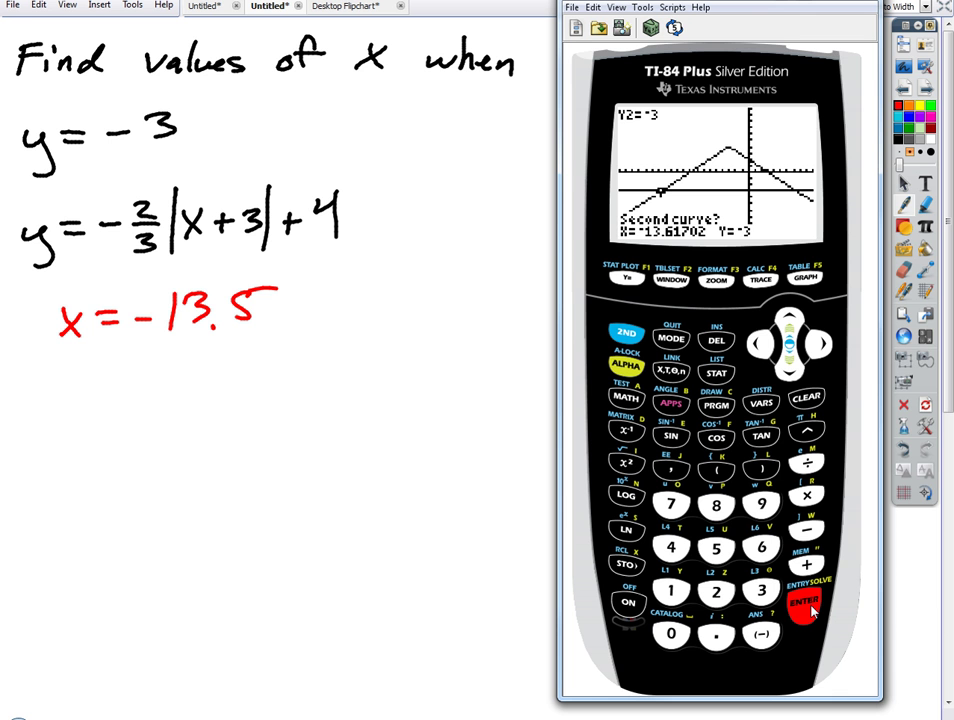
{"action": "left_click", "coordinate": [808, 606]}
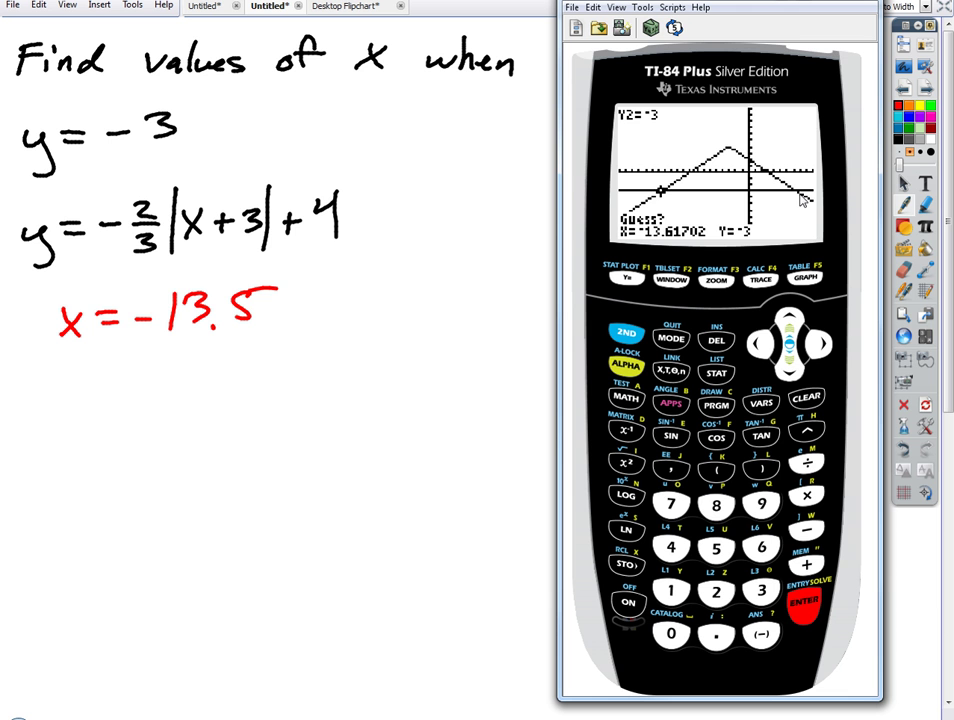
{"action": "left_click", "coordinate": [671, 505]}
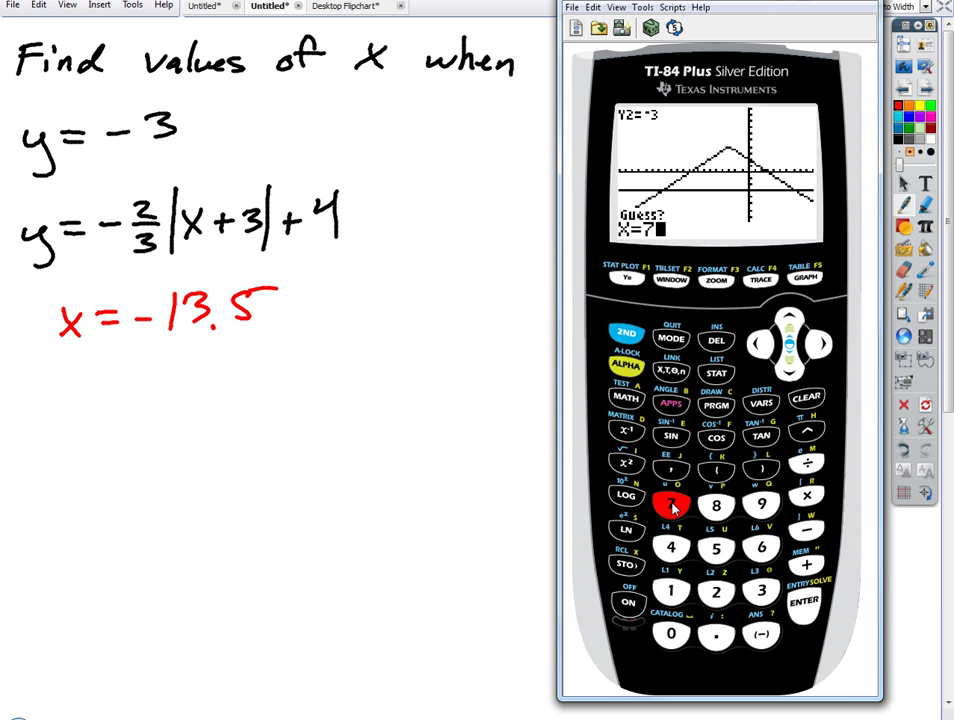
{"action": "left_click", "coordinate": [799, 601]}
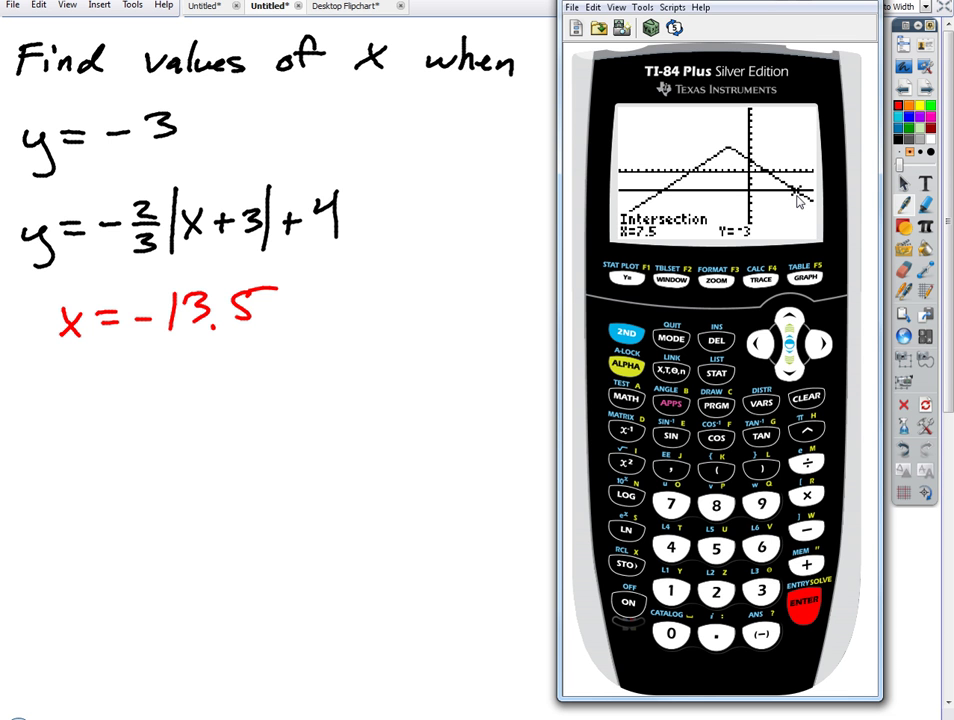
Handwrite x = 7.5 in red below x = -13.5
{"action": "mouse_move", "coordinate": [60, 398]}
{"action": "left_mouse_down"}
{"action": "mouse_move", "coordinate": [80, 425]}
{"action": "mouse_move", "coordinate": [60, 425]}
{"action": "mouse_move", "coordinate": [125, 401]}
{"action": "left_mouse_up"}
{"action": "left_click_drag", "start_coordinate": [101, 414], "coordinate": [172, 418]}
{"action": "left_click", "coordinate": [190, 408]}
{"action": "left_click_drag", "start_coordinate": [218, 382], "coordinate": [205, 420]}
{"action": "left_click_drag", "start_coordinate": [220, 380], "coordinate": [262, 372]}
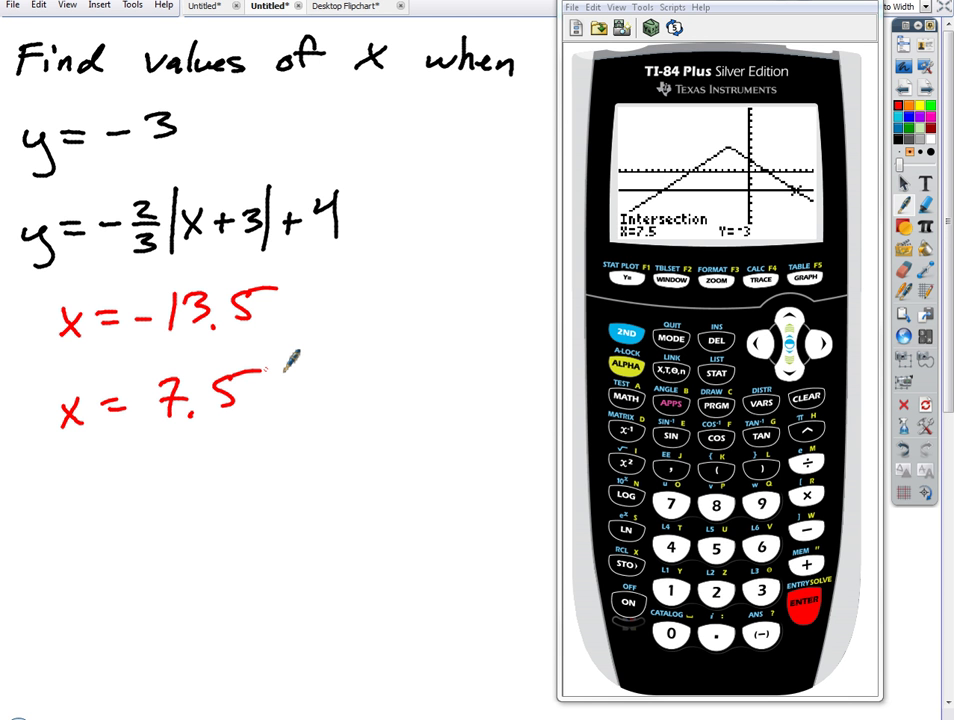
{"action": "left_click_drag", "start_coordinate": [240, 379], "coordinate": [262, 372]}
Handwrite the combined answer -13.5, 7.5 in red beneath the two separate solutions
{"action": "left_click_drag", "start_coordinate": [136, 492], "coordinate": [138, 527]}
{"action": "mouse_move", "coordinate": [143, 493]}
{"action": "left_mouse_down"}
{"action": "mouse_move", "coordinate": [160, 517]}
{"action": "mouse_move", "coordinate": [150, 527]}
{"action": "left_mouse_up"}
{"action": "left_click", "coordinate": [171, 518]}
{"action": "left_click_drag", "start_coordinate": [190, 490], "coordinate": [186, 522]}
{"action": "mouse_move", "coordinate": [192, 488]}
{"action": "left_mouse_down"}
{"action": "mouse_move", "coordinate": [224, 486]}
{"action": "mouse_move", "coordinate": [213, 537]}
{"action": "left_mouse_up"}
{"action": "left_click_drag", "start_coordinate": [248, 490], "coordinate": [259, 520]}
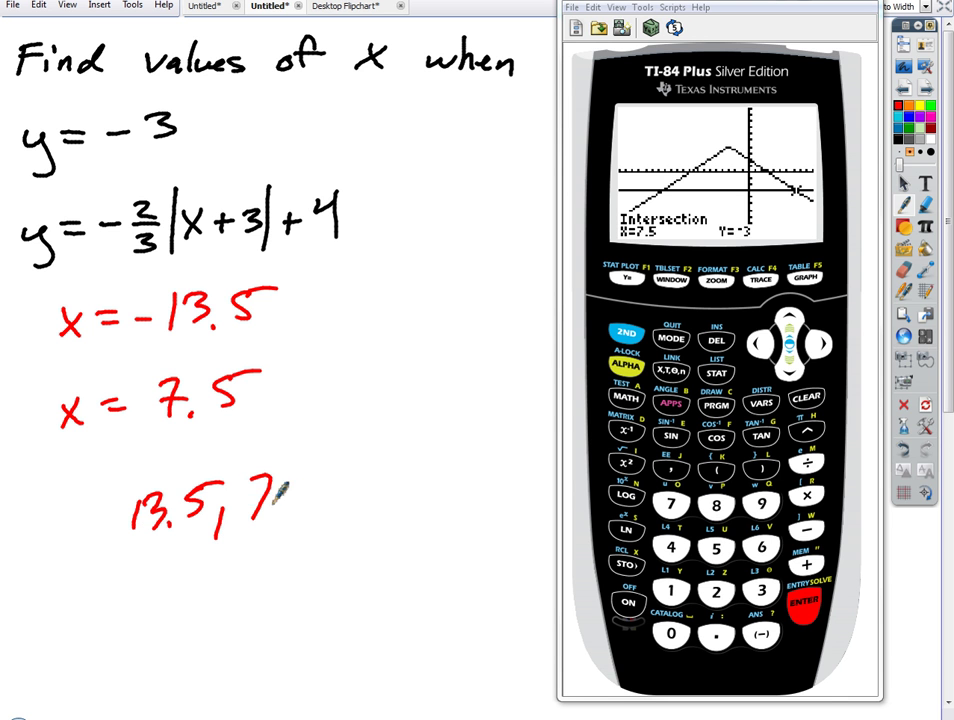
{"action": "left_click", "coordinate": [287, 514]}
{"action": "left_click_drag", "start_coordinate": [303, 481], "coordinate": [300, 508]}
{"action": "left_click_drag", "start_coordinate": [304, 479], "coordinate": [352, 460]}
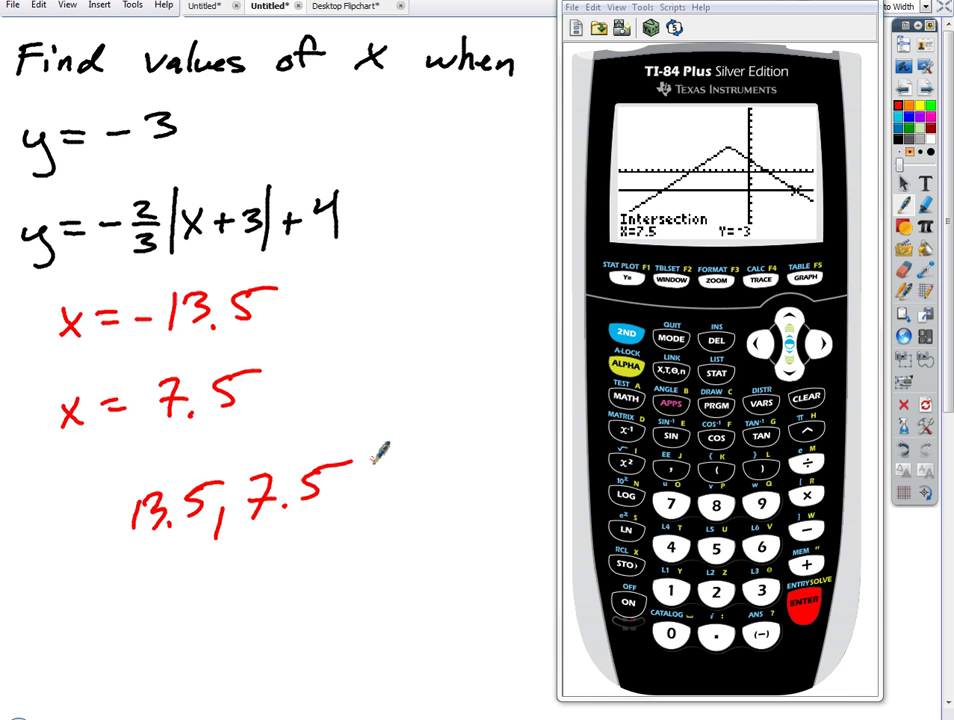
{"action": "left_click_drag", "start_coordinate": [99, 515], "coordinate": [118, 512]}
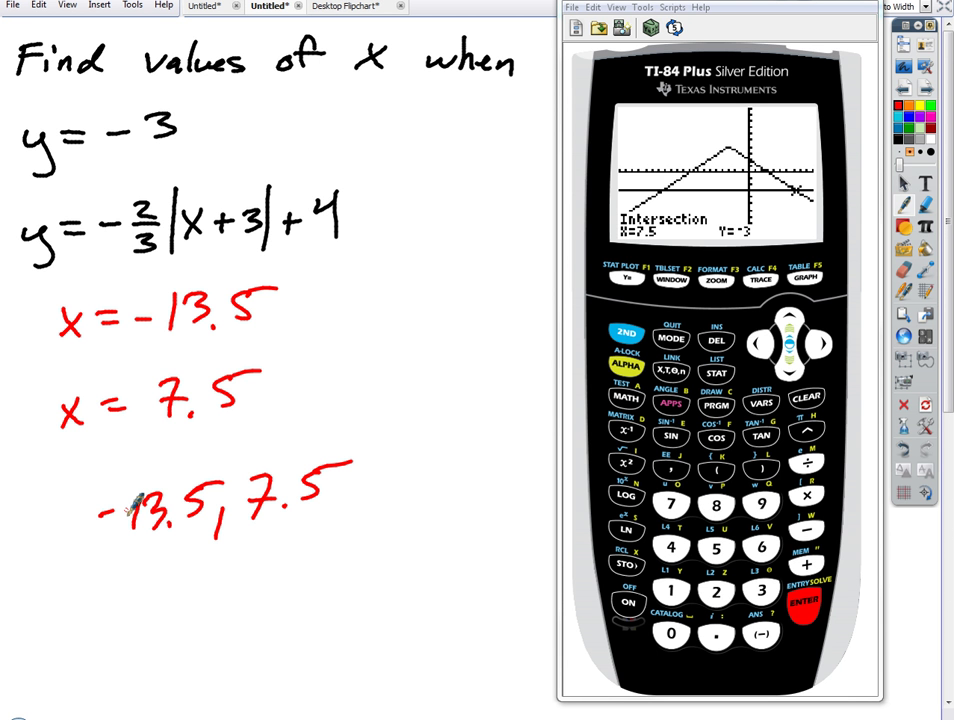